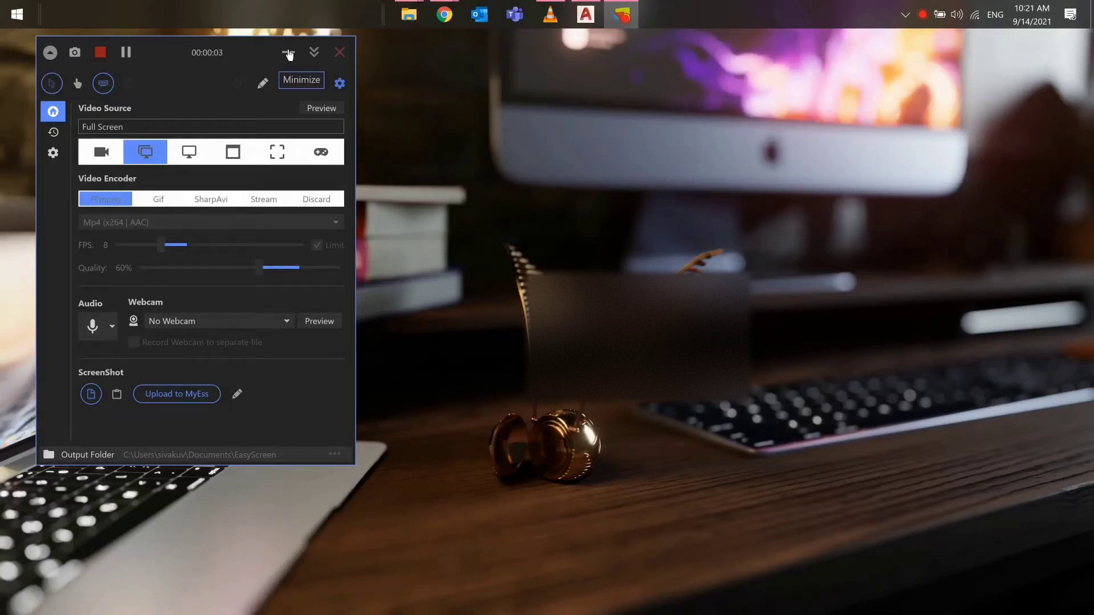
# Step: Minimize the screen recorder window so the Windows desktop is revealed
pyautogui.click(289, 53)
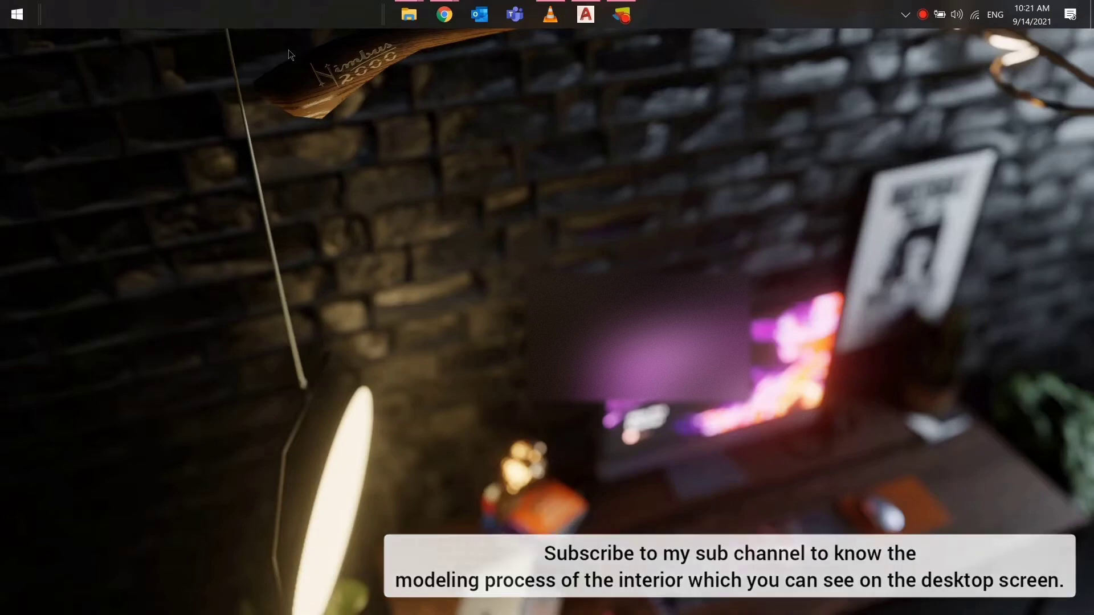
# Step: Run INSERT and load the template drawing from OneDrive - Autodesk > AutoCAD Master Template as the block library
pyautogui.press('Escape')
pyautogui.press('Escape')
pyautogui.press('Escape')
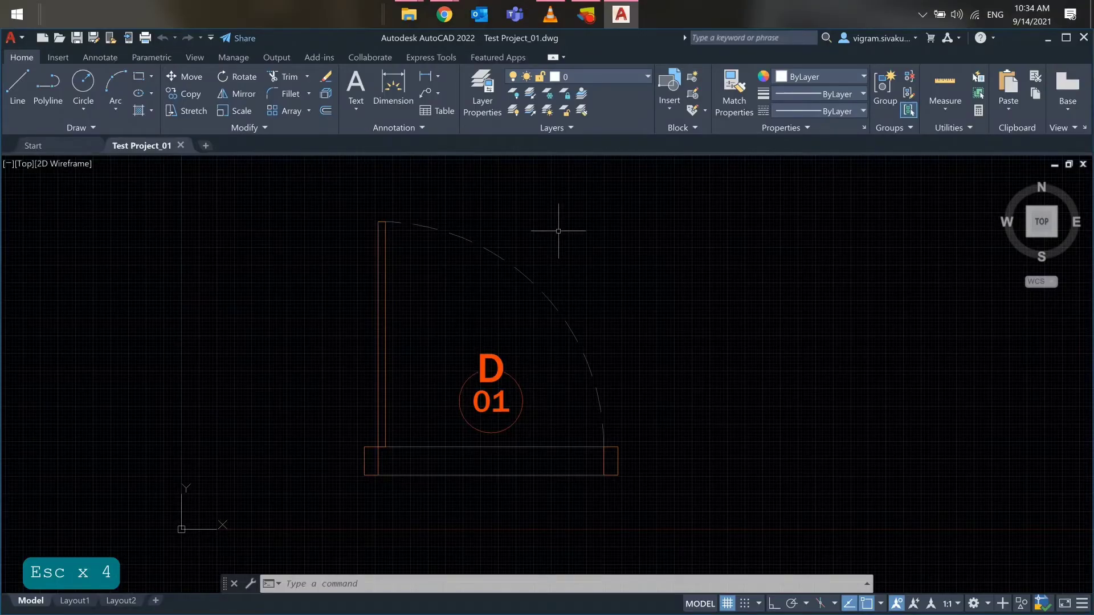
pyautogui.write('insert')
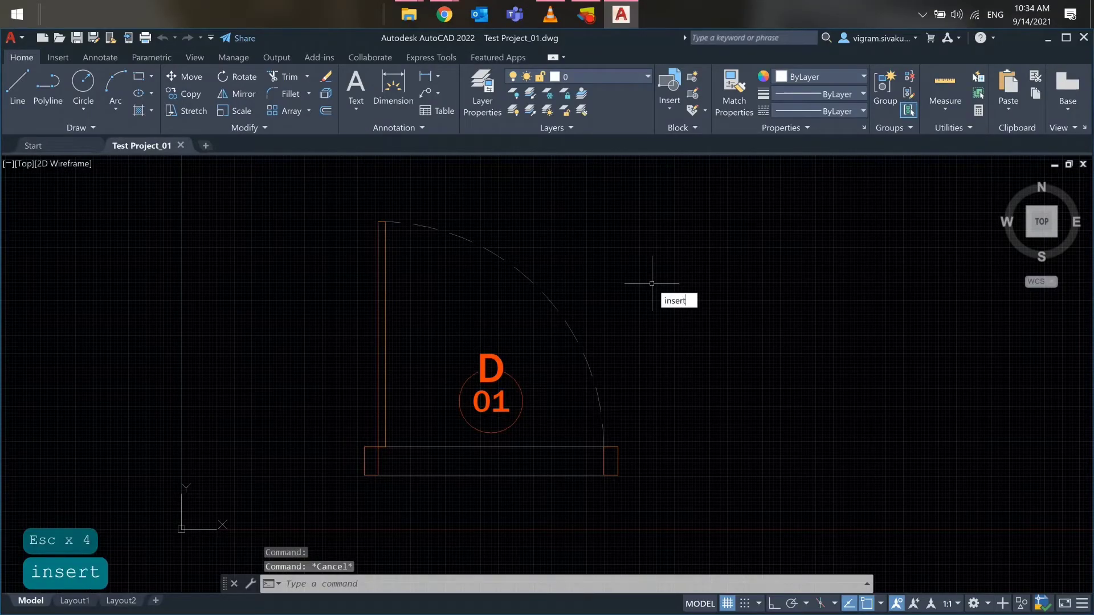
pyautogui.press('Return')
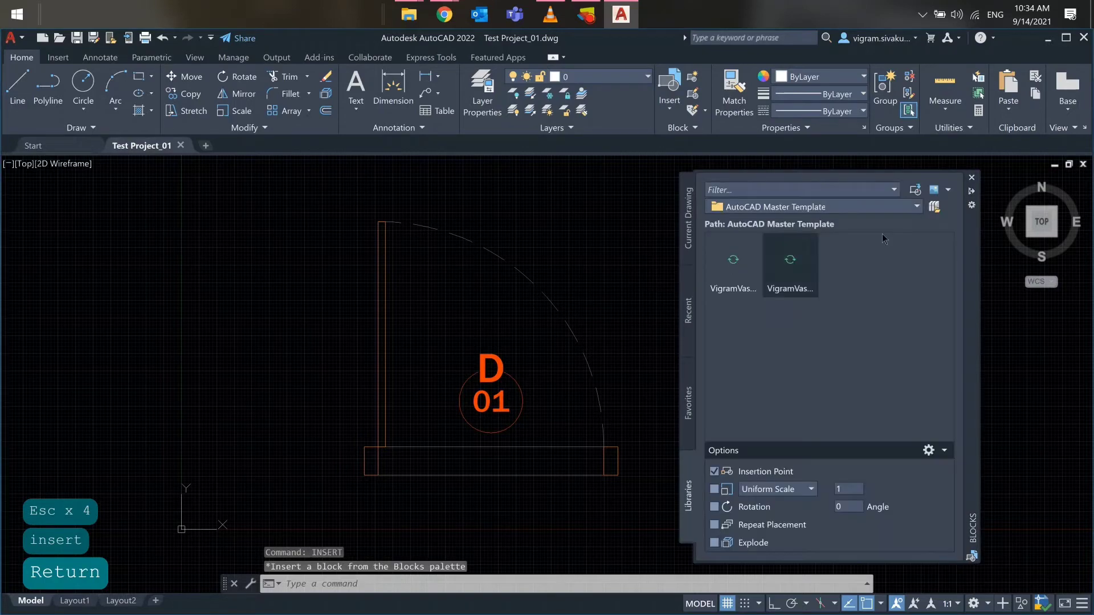
pyautogui.click(935, 206)
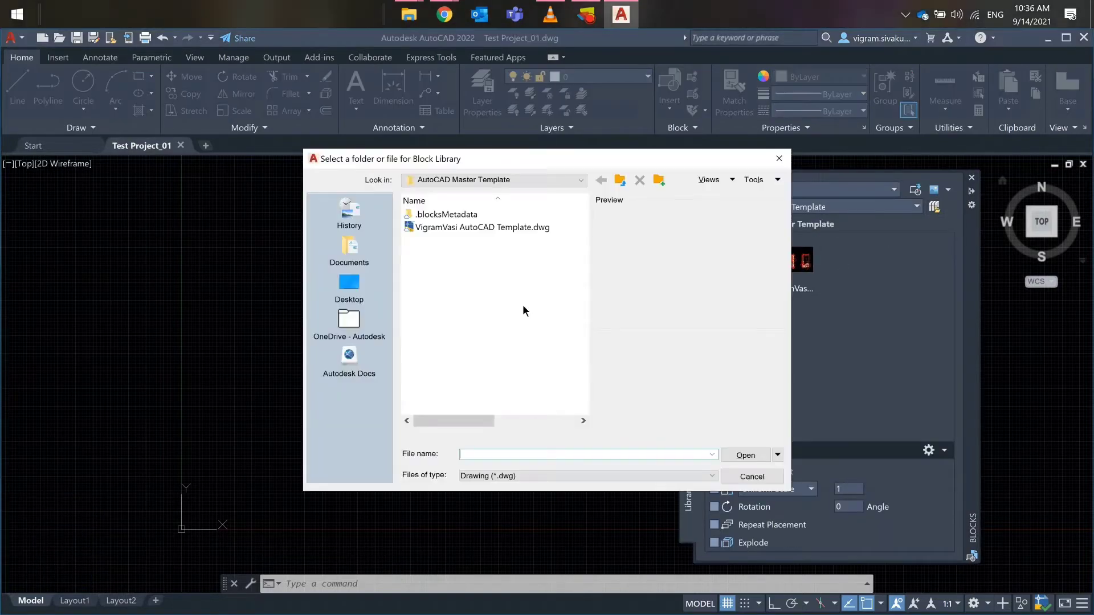
pyautogui.click(349, 283)
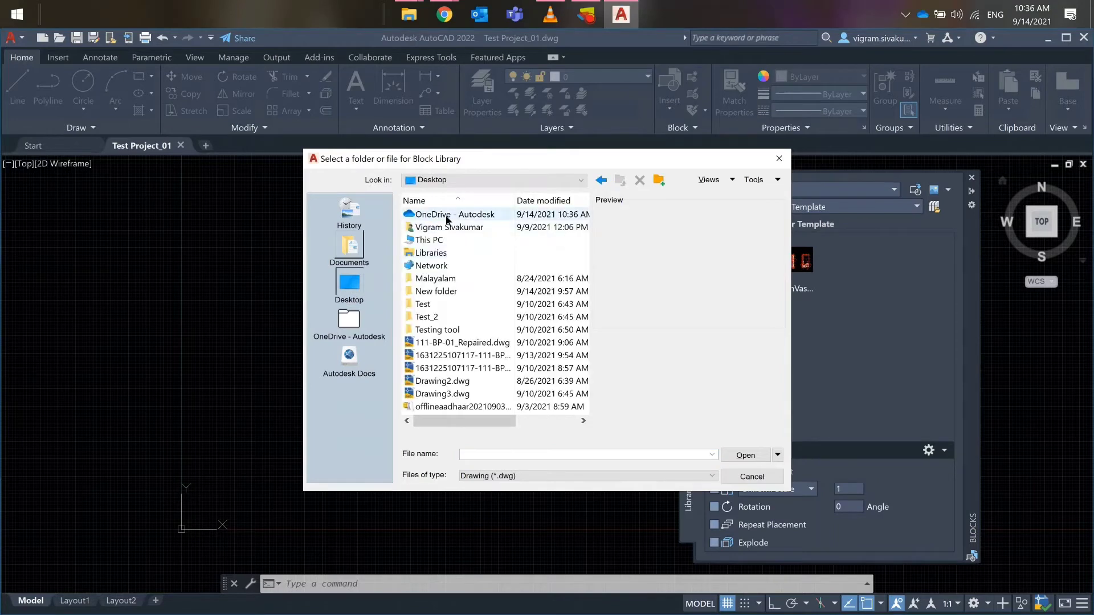
pyautogui.click(445, 215)
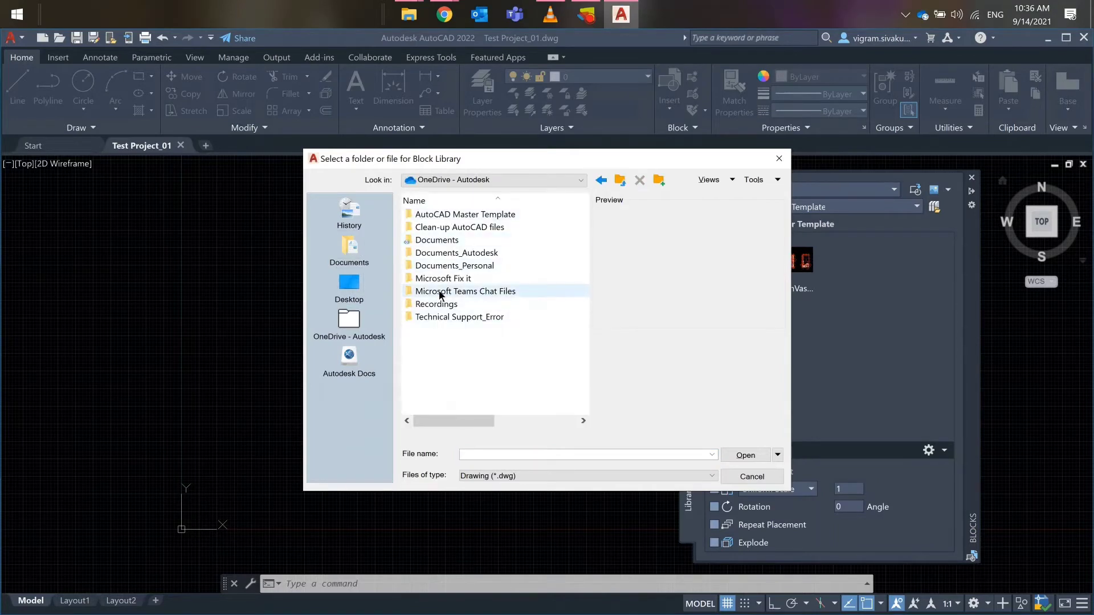
pyautogui.doubleClick(443, 218)
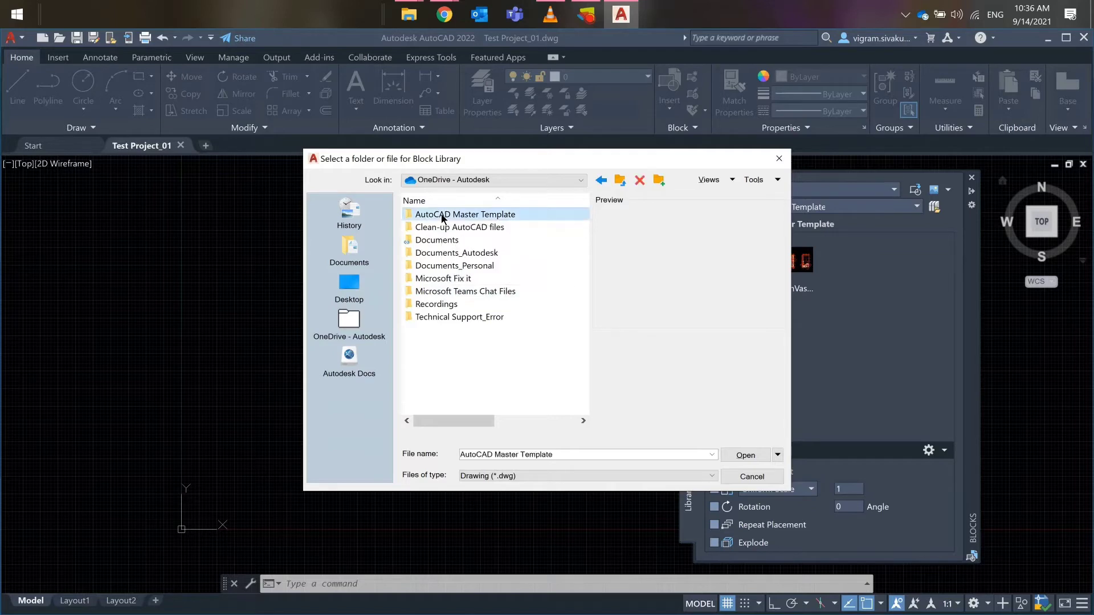
pyautogui.click(443, 227)
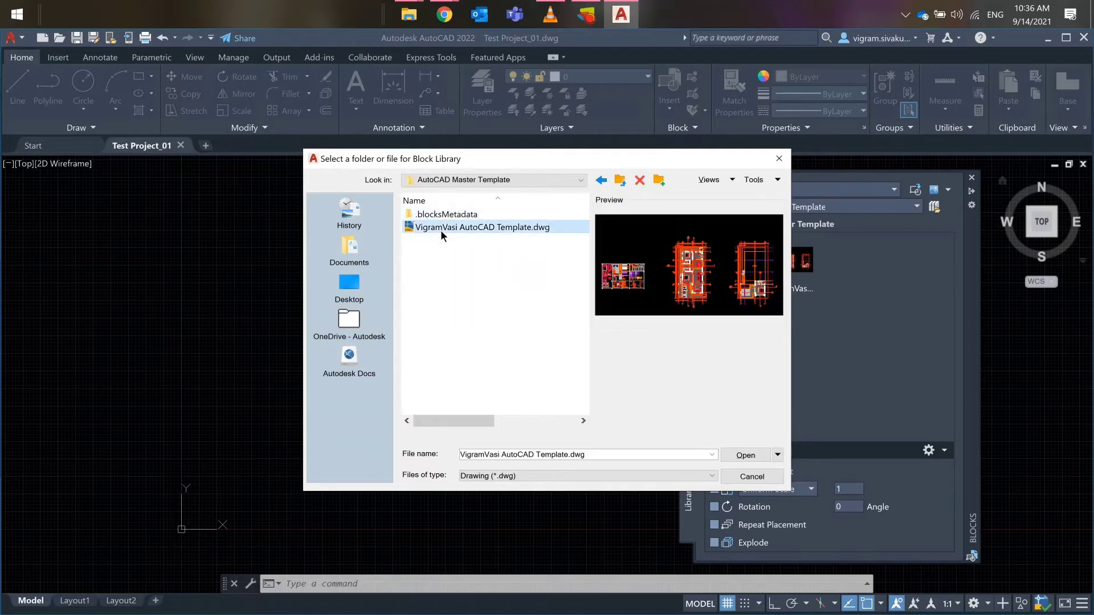
pyautogui.click(745, 455)
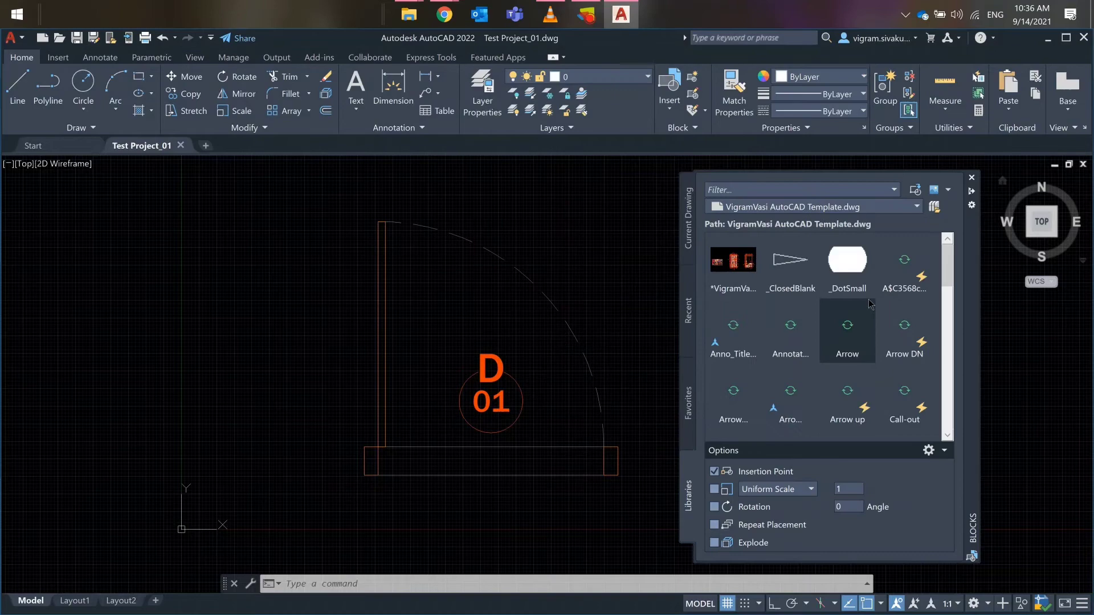
# Step: Drag the Sofa block from the Blocks palette and place it right of the door
pyautogui.scroll(-4, 872, 316)
pyautogui.scroll(-4, 872, 317)
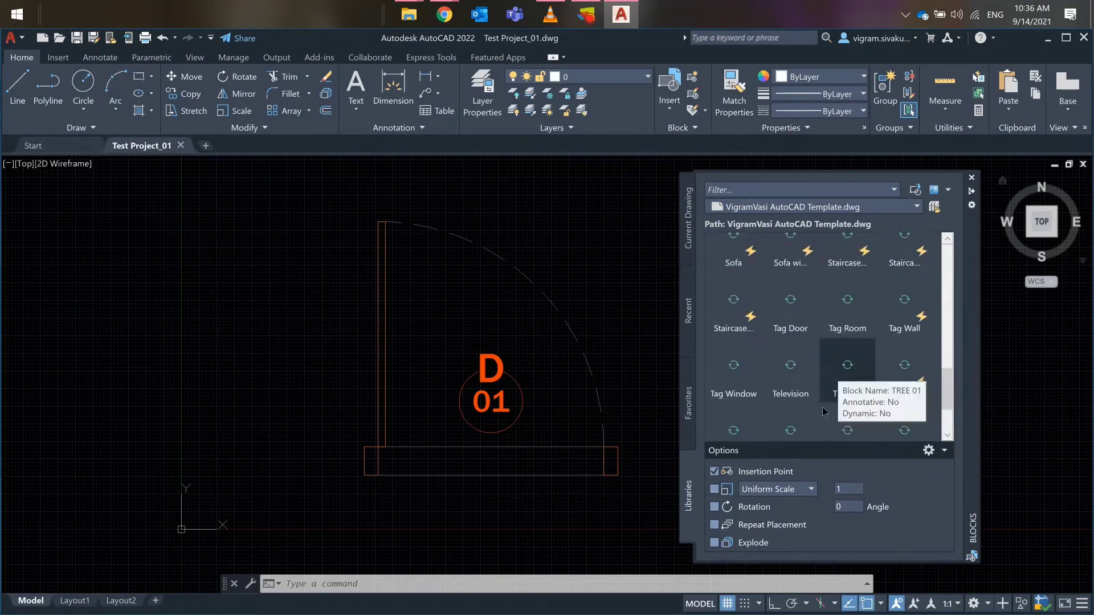
pyautogui.scroll(6, 826, 376)
pyautogui.scroll(-6, 815, 308)
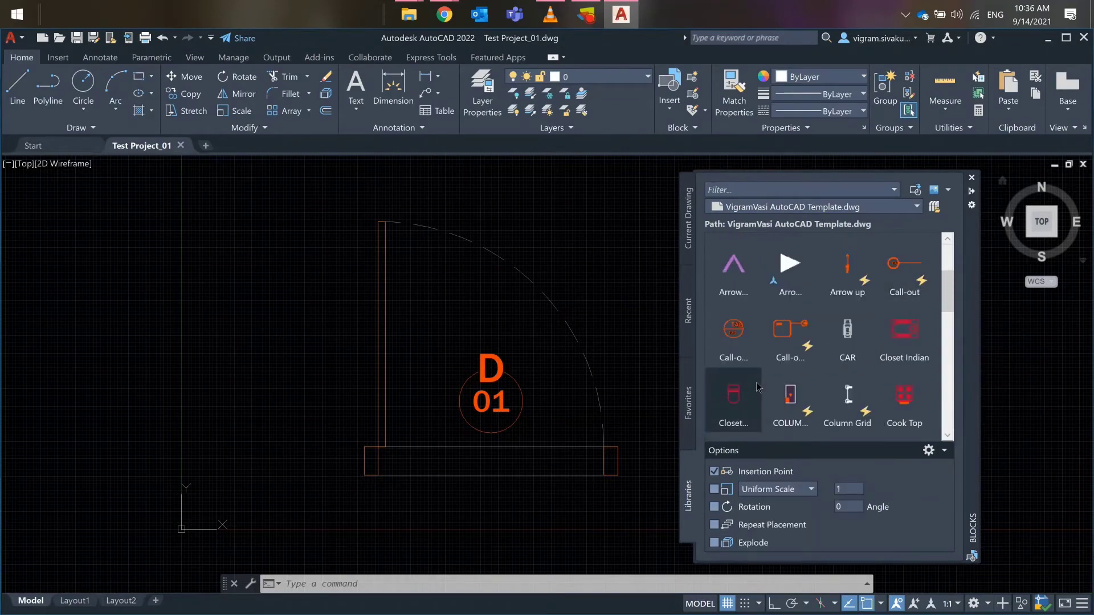
pyautogui.scroll(-1, 873, 322)
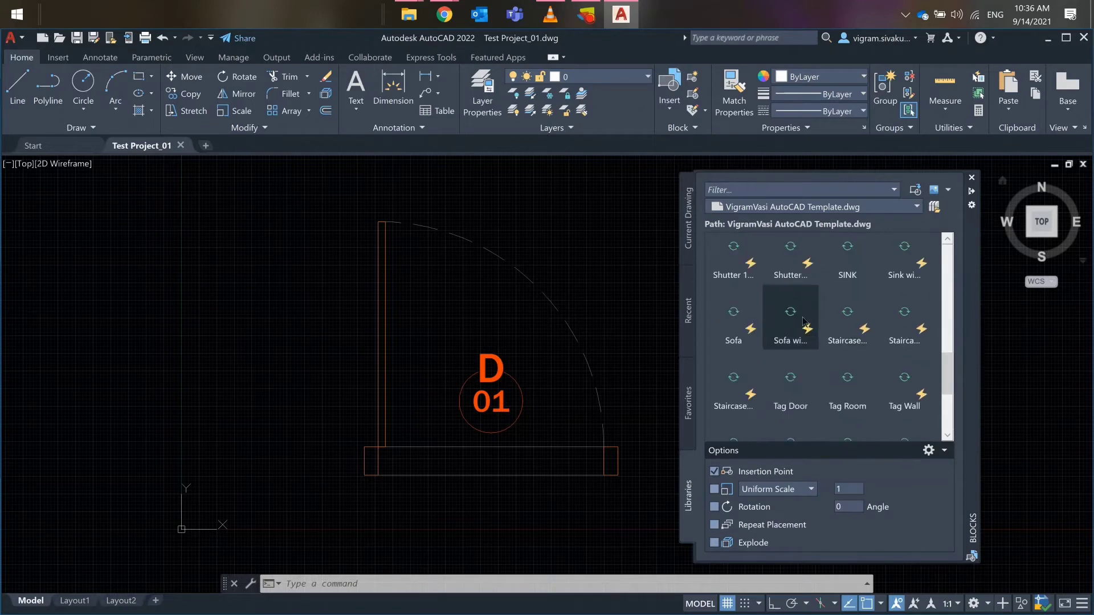
pyautogui.moveTo(735, 319); pyautogui.dragTo(437, 381)
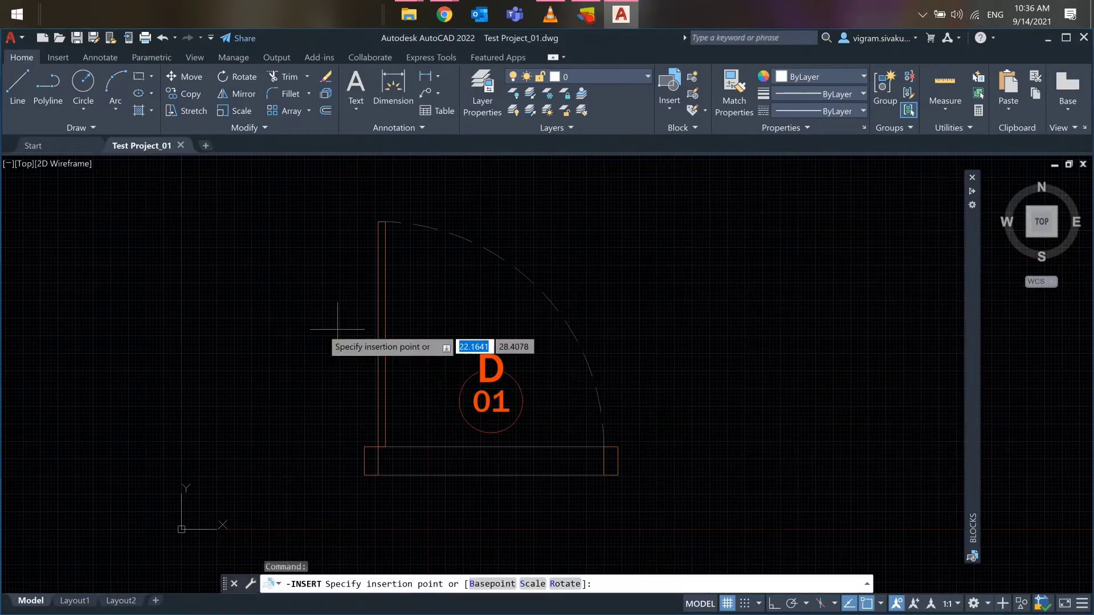
pyautogui.scroll(-2, 342, 313)
pyautogui.click(455, 288)
pyautogui.press('Escape')
# Step: Window-select the sofa and stretch it to the right into a three-seater
pyautogui.click(577, 396)
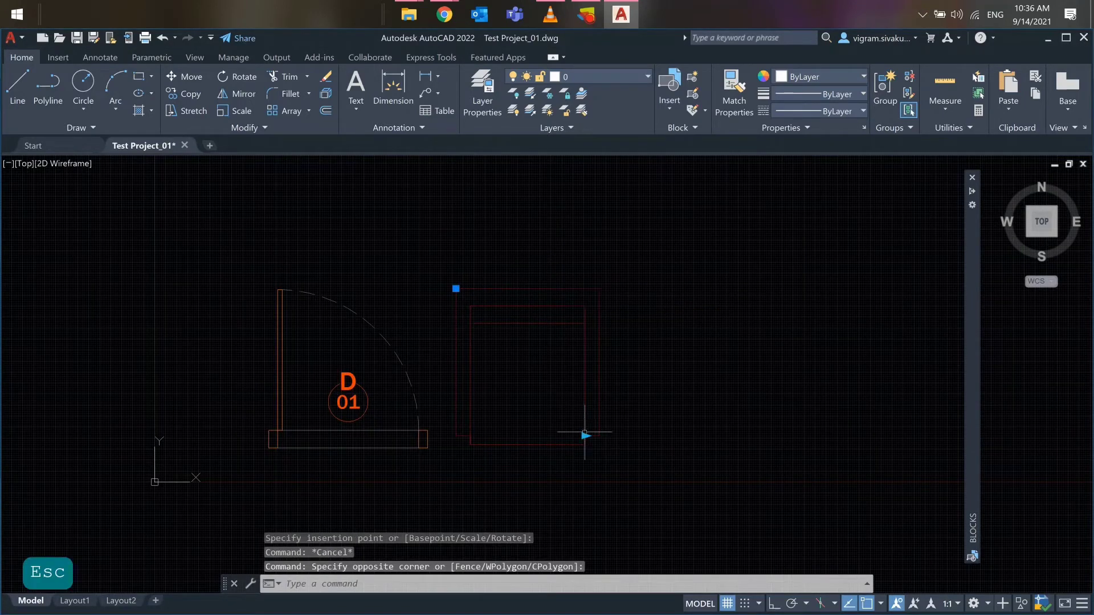
pyautogui.click(586, 435)
pyautogui.click(587, 436)
pyautogui.click(818, 439)
pyautogui.press('Escape')
pyautogui.moveTo(721, 231); pyautogui.dragTo(700, 232, button='middle')
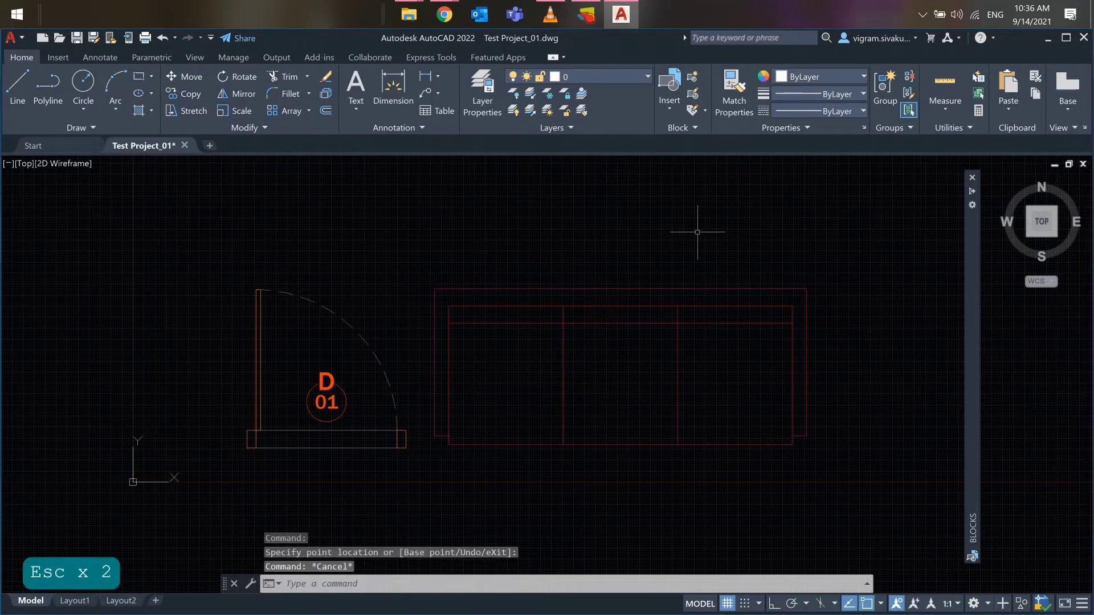
# Step: Save the drawing into the Web & Mobile Projects folder, renamed from Test Project_01 to Test Project_02
pyautogui.write('saveas')
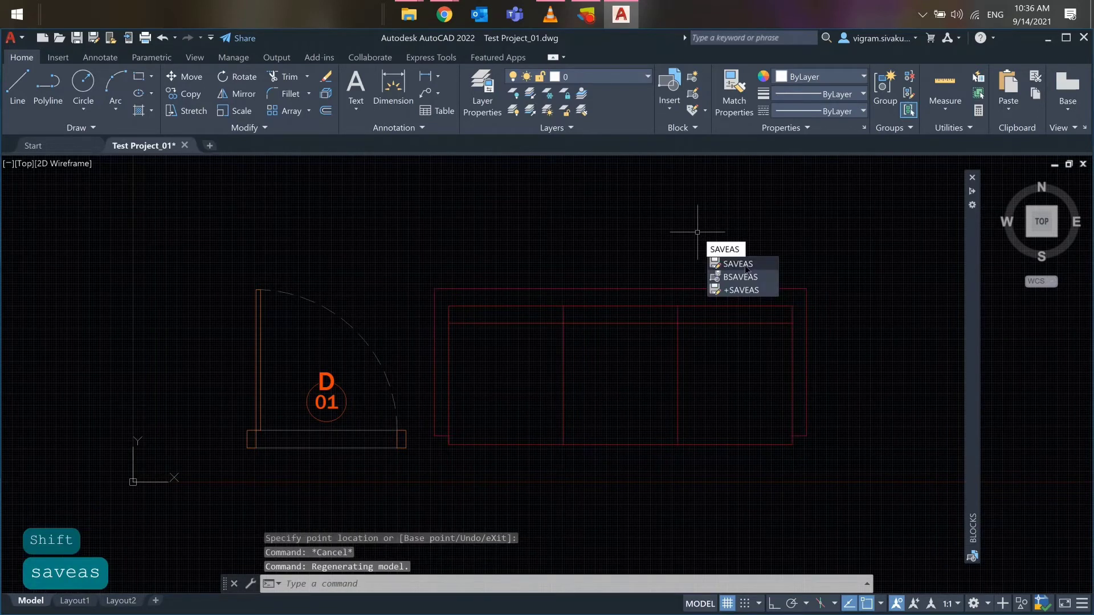
pyautogui.press('Escape')
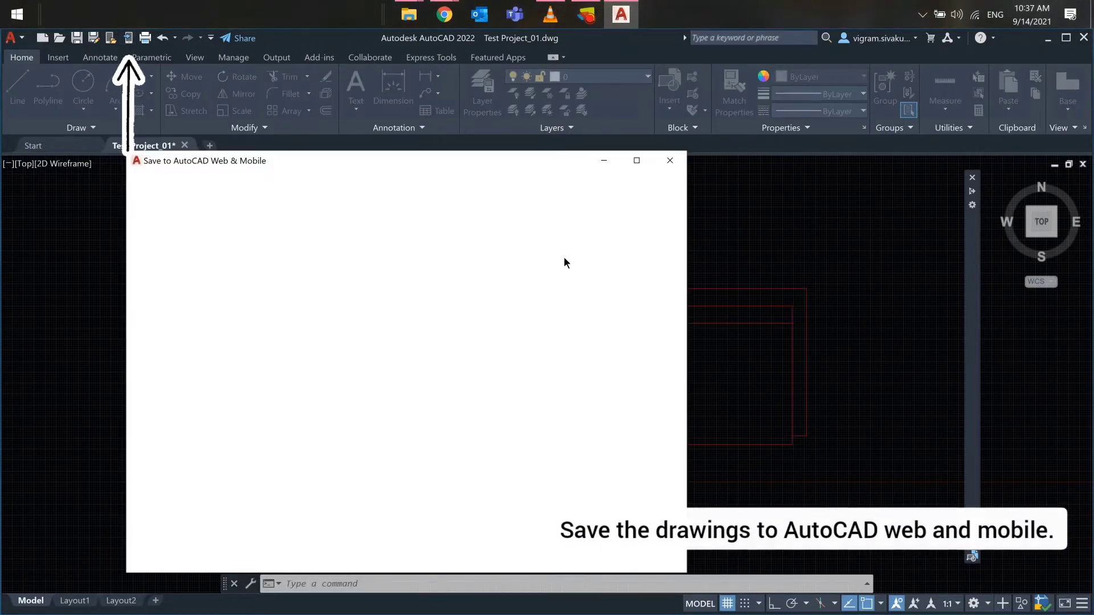
pyautogui.moveTo(388, 169); pyautogui.dragTo(529, 145)
pyautogui.doubleClick(321, 219)
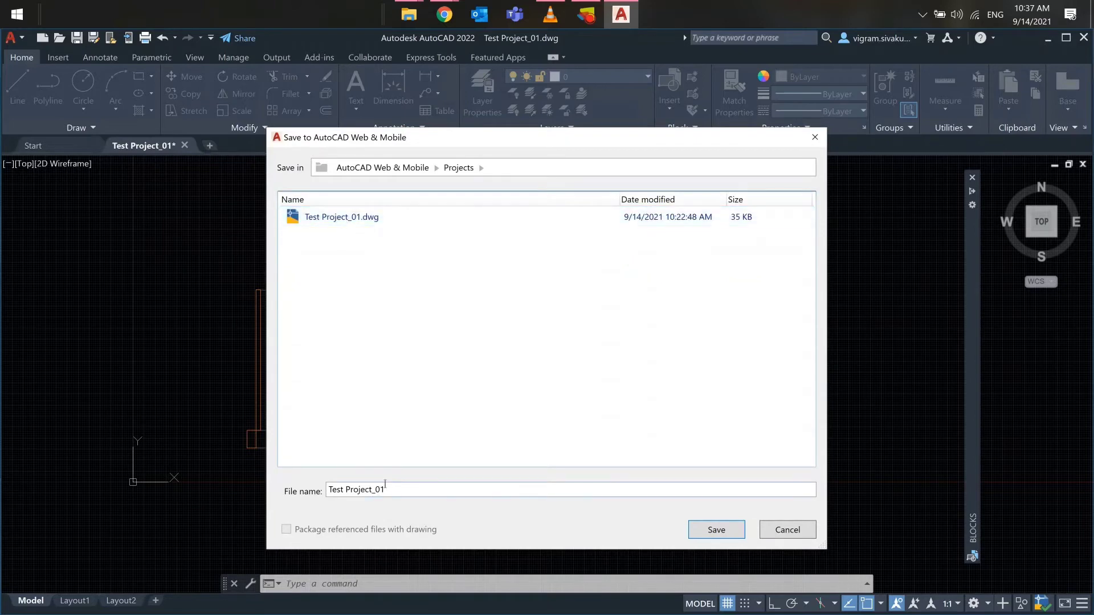
pyautogui.click(402, 492)
pyautogui.press('BackSpace')
pyautogui.write('2')
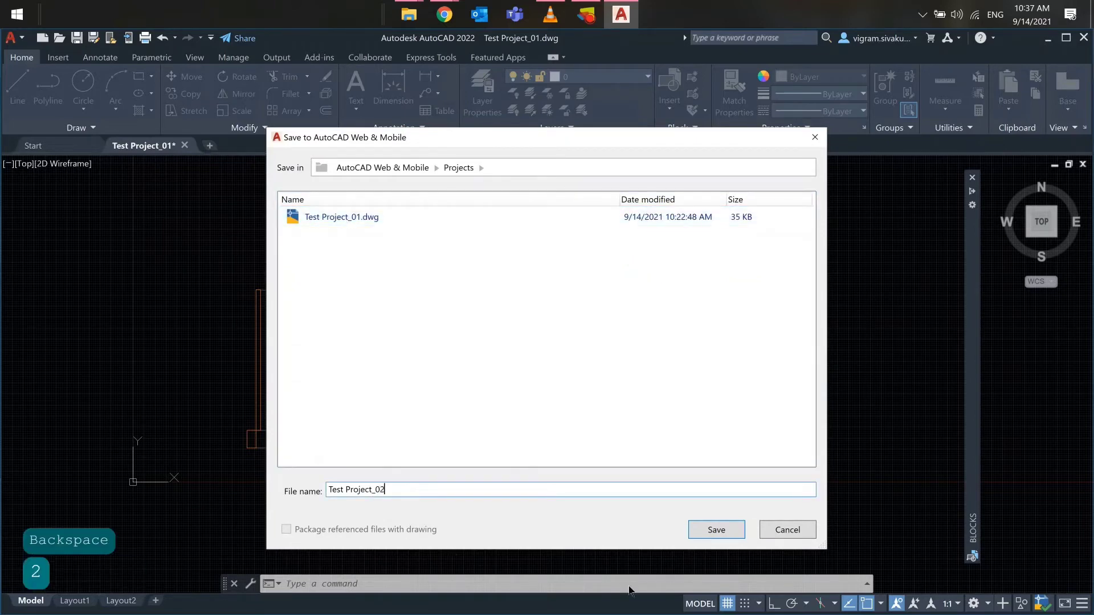
pyautogui.click(704, 536)
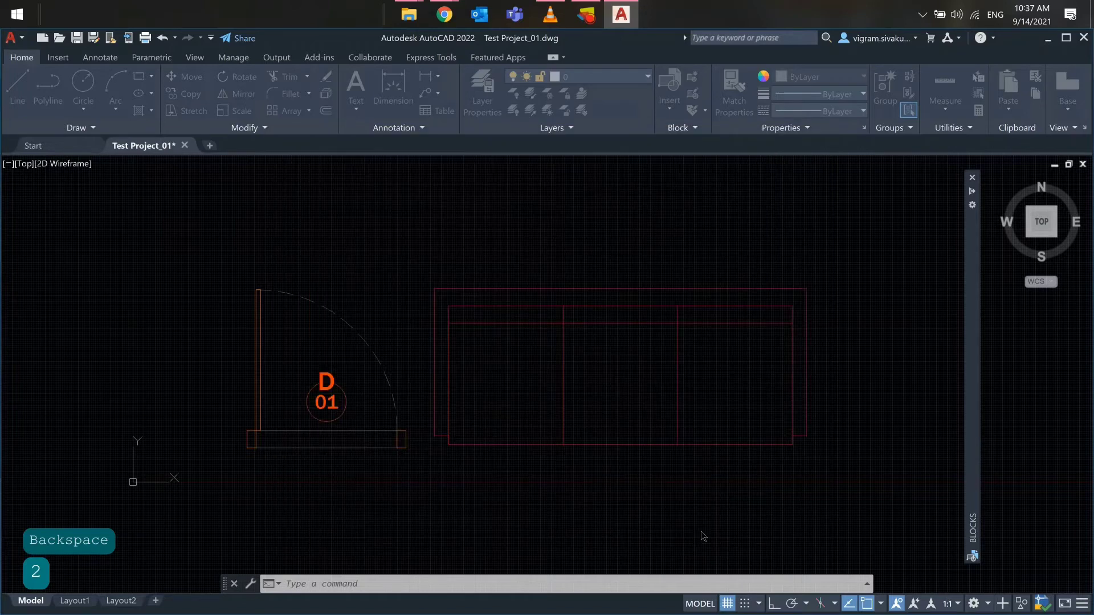
pyautogui.click(989, 50)
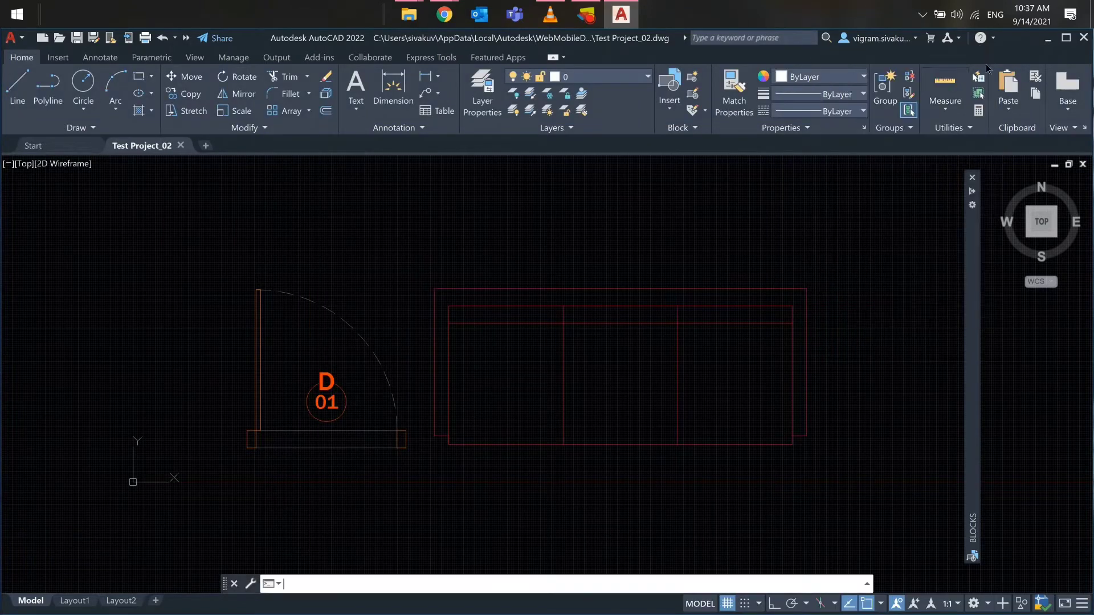
# Step: Return to the AutoCAD Web App in Chrome and open Test Project_02.dwg from the Projects folder
pyautogui.click(444, 14)
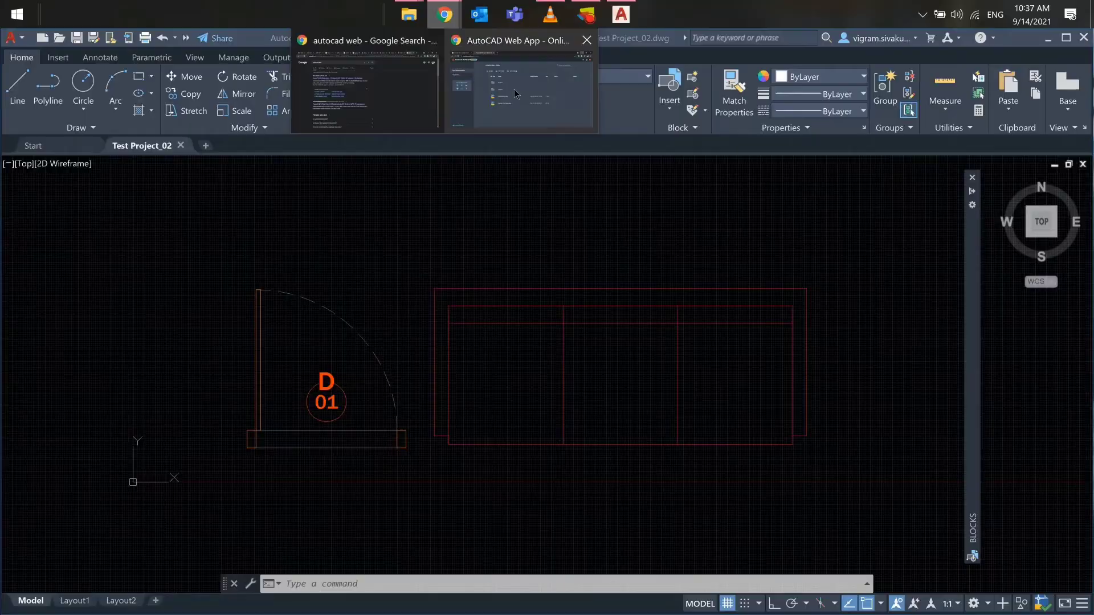
pyautogui.click(516, 94)
pyautogui.click(57, 41)
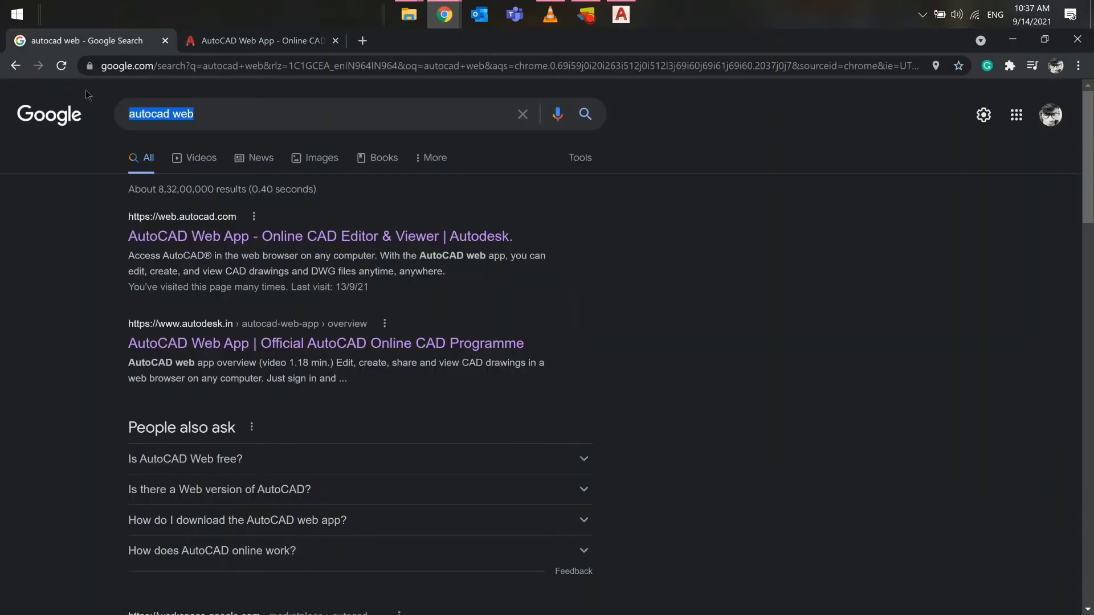
pyautogui.click(194, 112)
pyautogui.moveTo(199, 114); pyautogui.dragTo(43, 238)
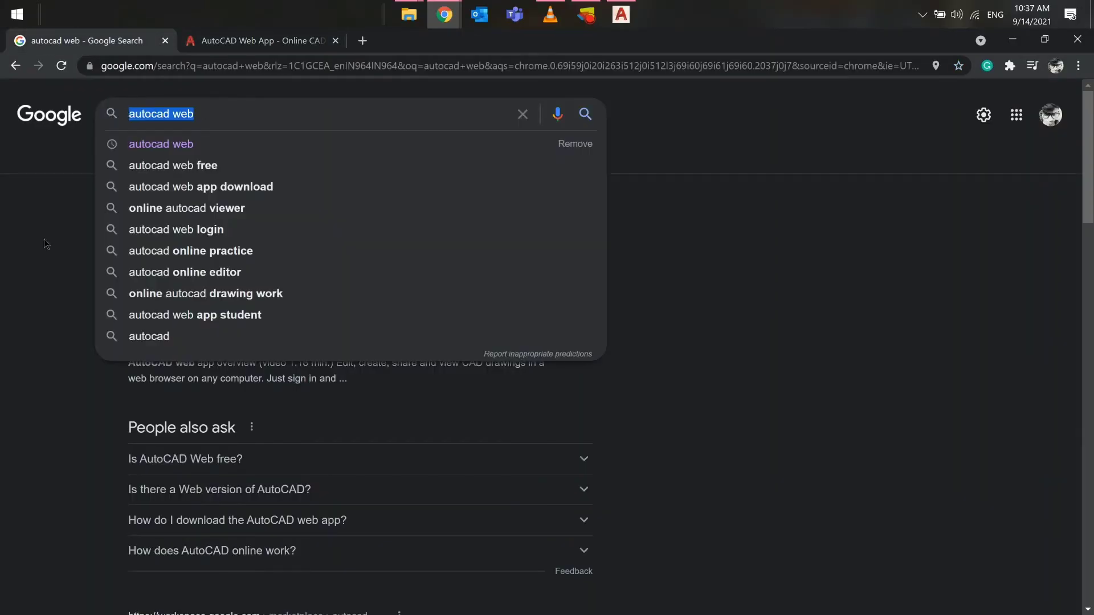
pyautogui.click(43, 239)
pyautogui.click(247, 48)
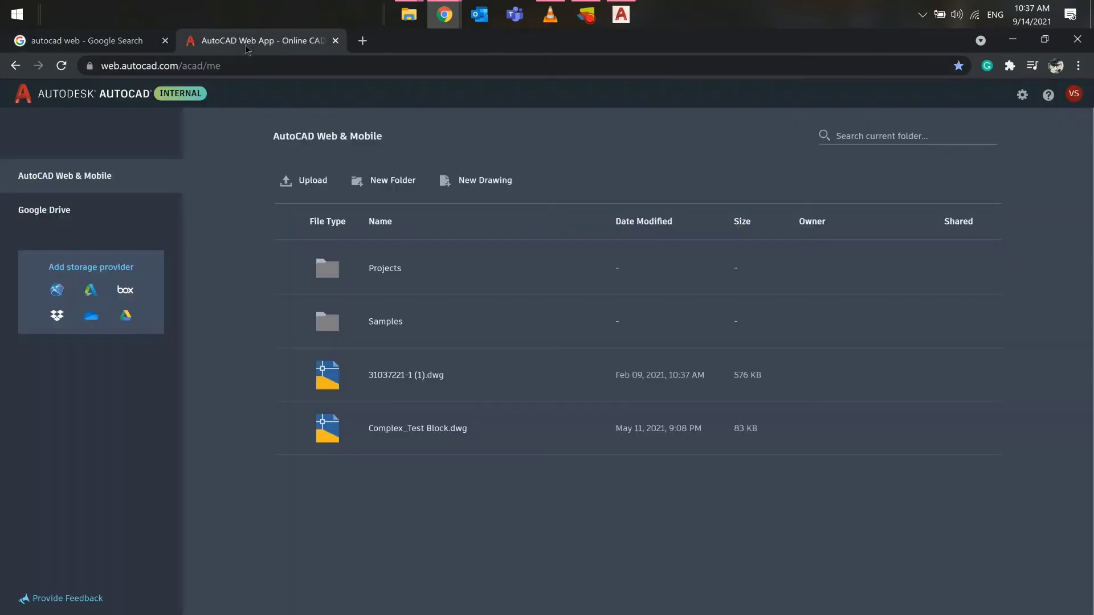
pyautogui.click(383, 273)
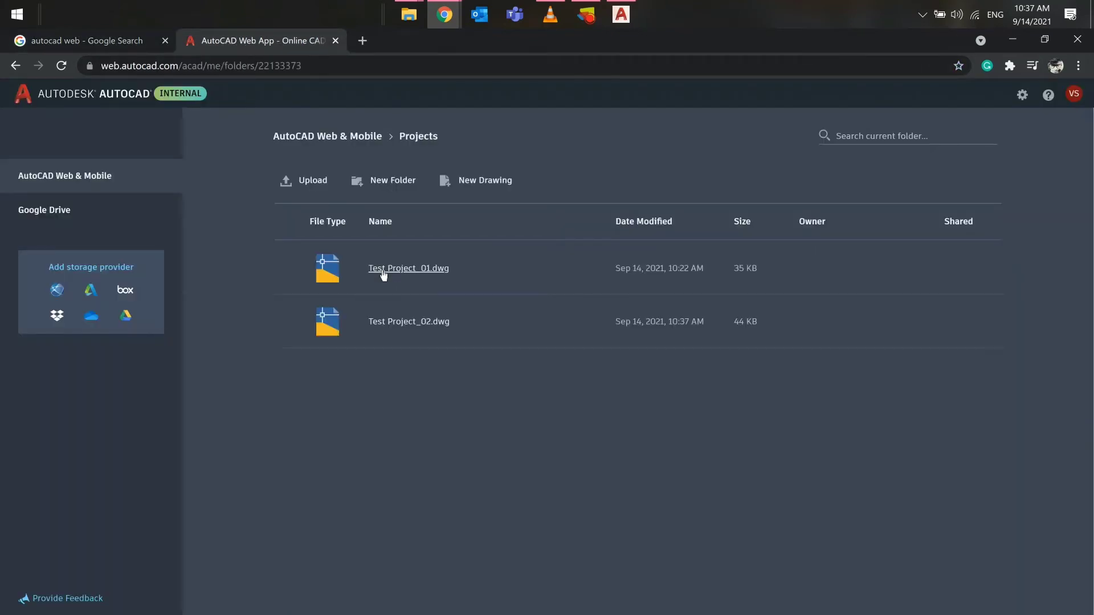
pyautogui.click(380, 322)
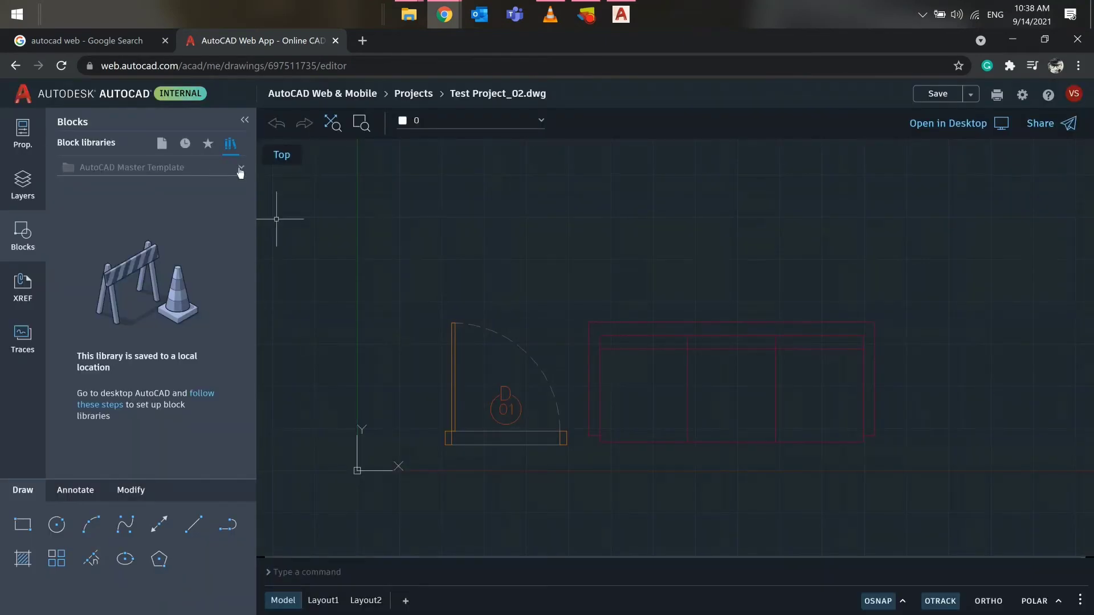
# Step: Choose the personal template drawing in the Block libraries list and sign in to OneDrive to load it
pyautogui.click(238, 170)
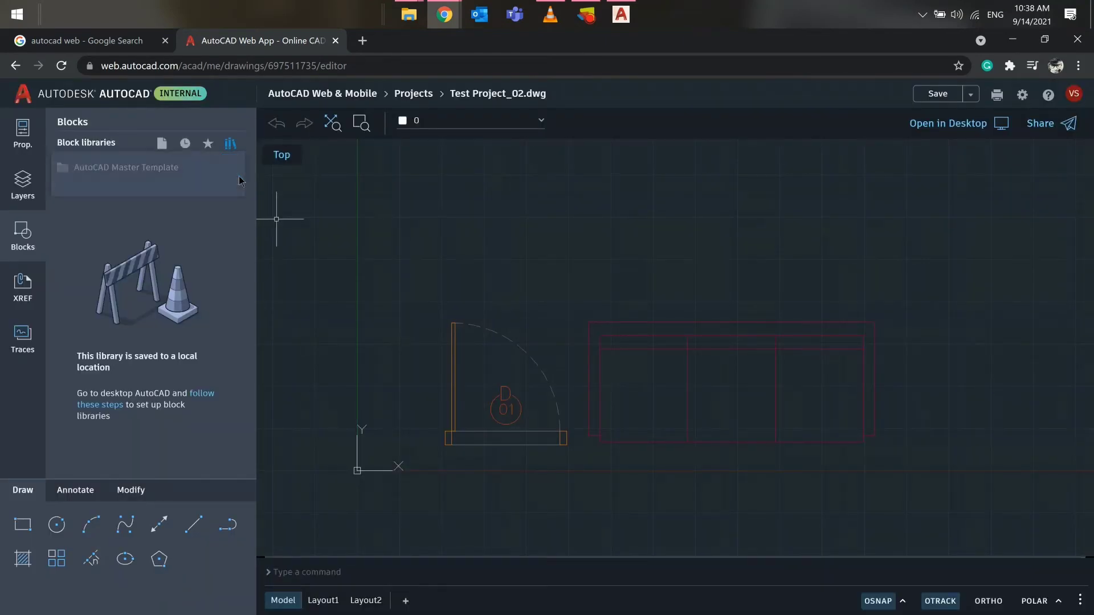
pyautogui.click(190, 145)
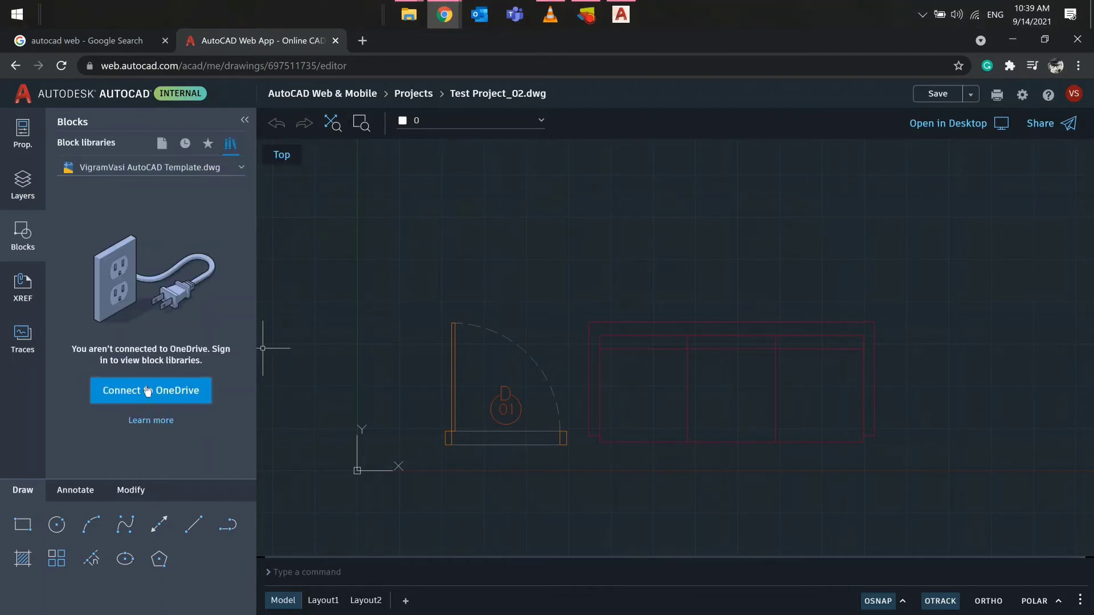
pyautogui.click(139, 391)
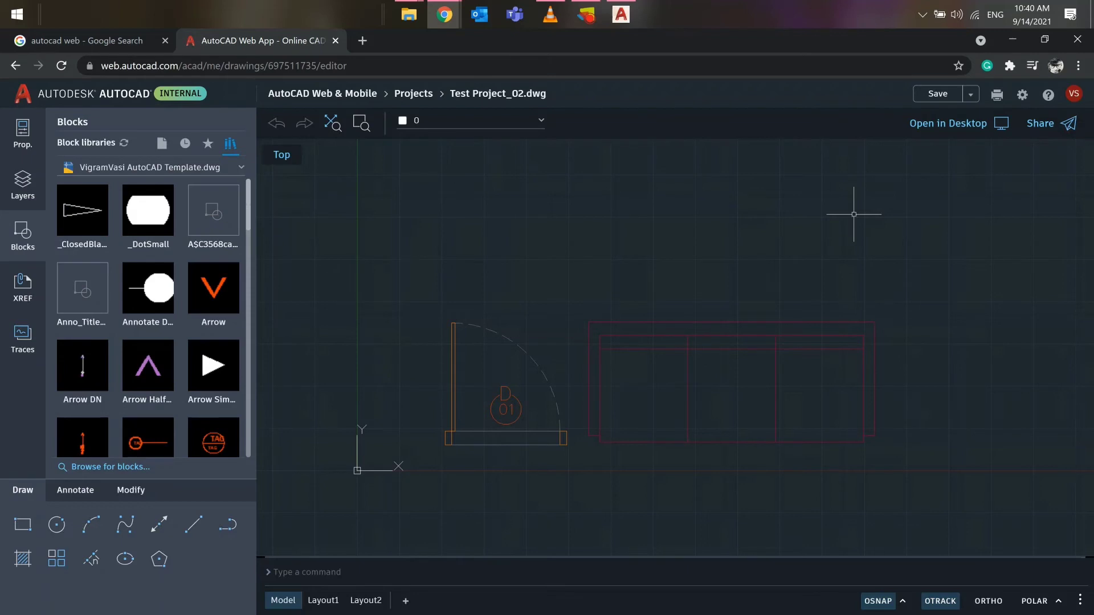
# Step: Reselect the template library and place its Arrow block in the drawing above the door
pyautogui.scroll(-5, 205, 342)
pyautogui.scroll(5, 202, 224)
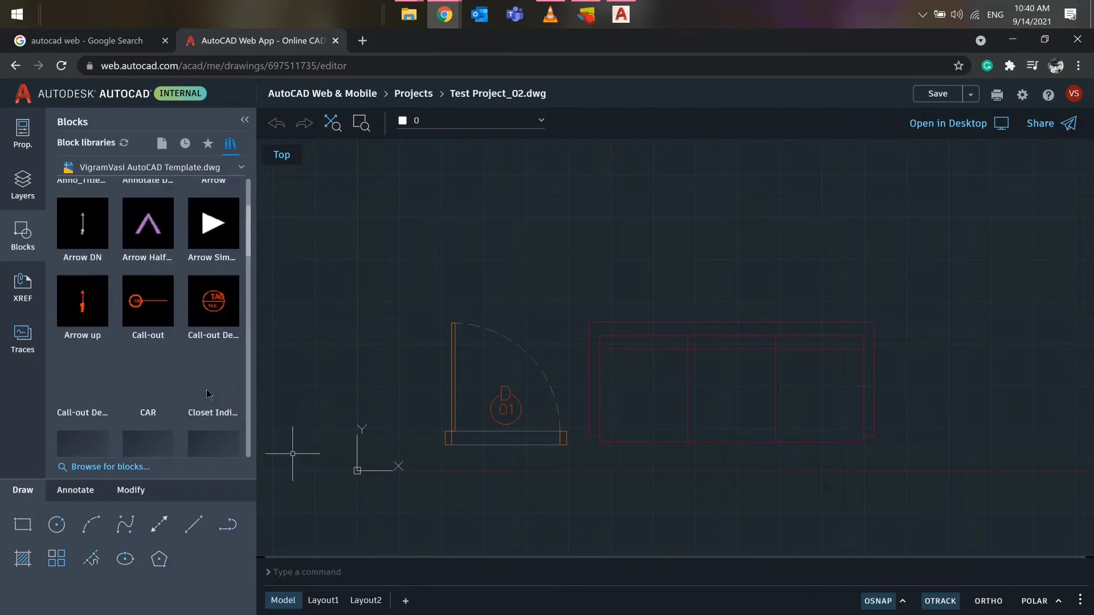
pyautogui.scroll(-3, 204, 224)
pyautogui.click(200, 167)
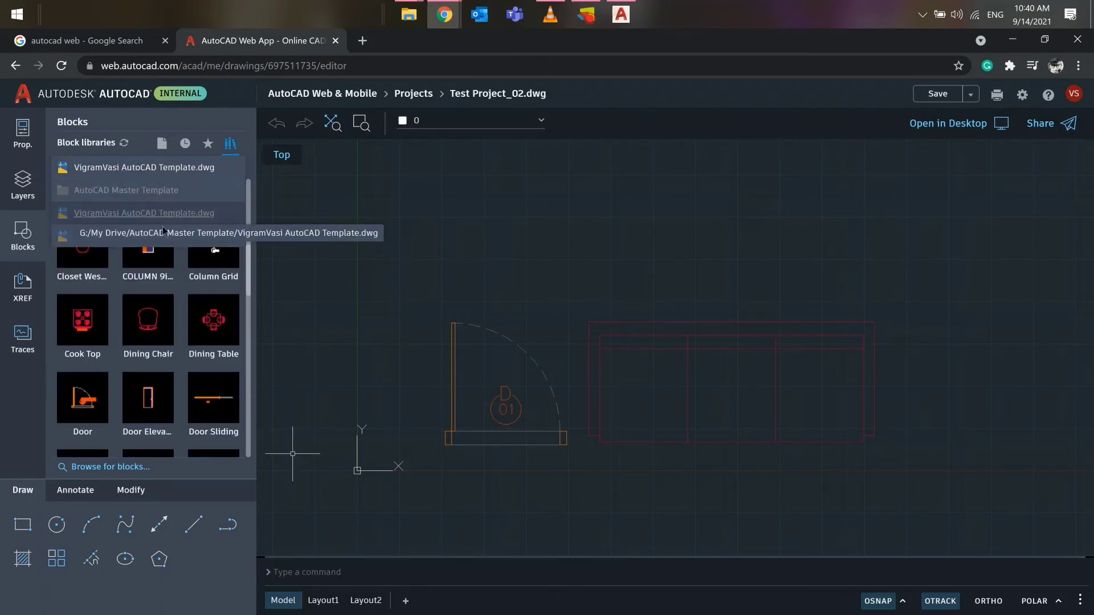
pyautogui.click(142, 167)
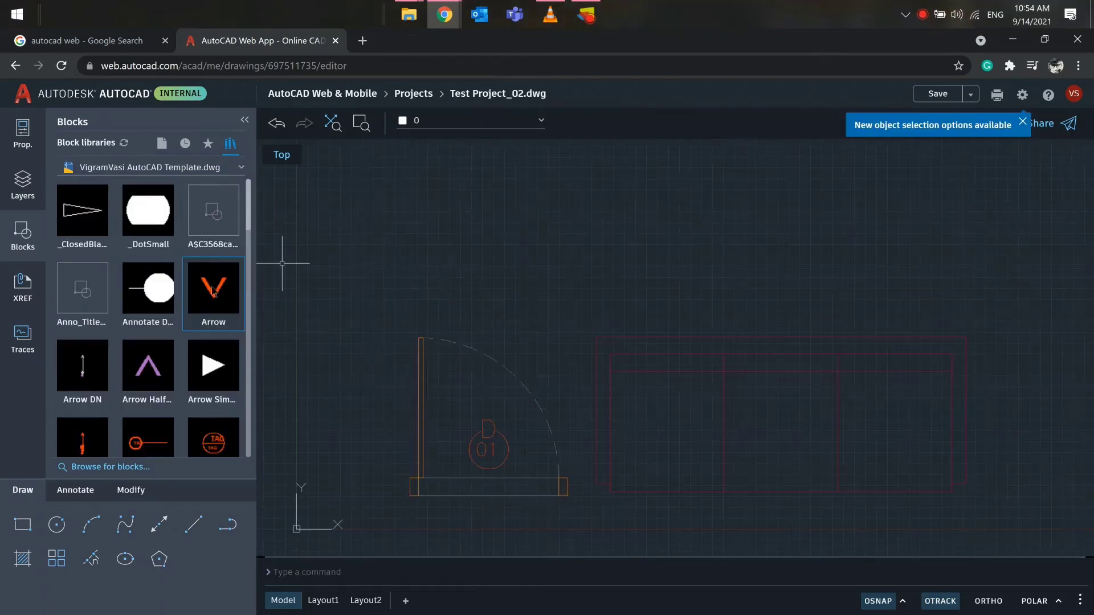
pyautogui.click(405, 238)
pyautogui.scroll(2, 506, 215)
pyautogui.click(342, 329)
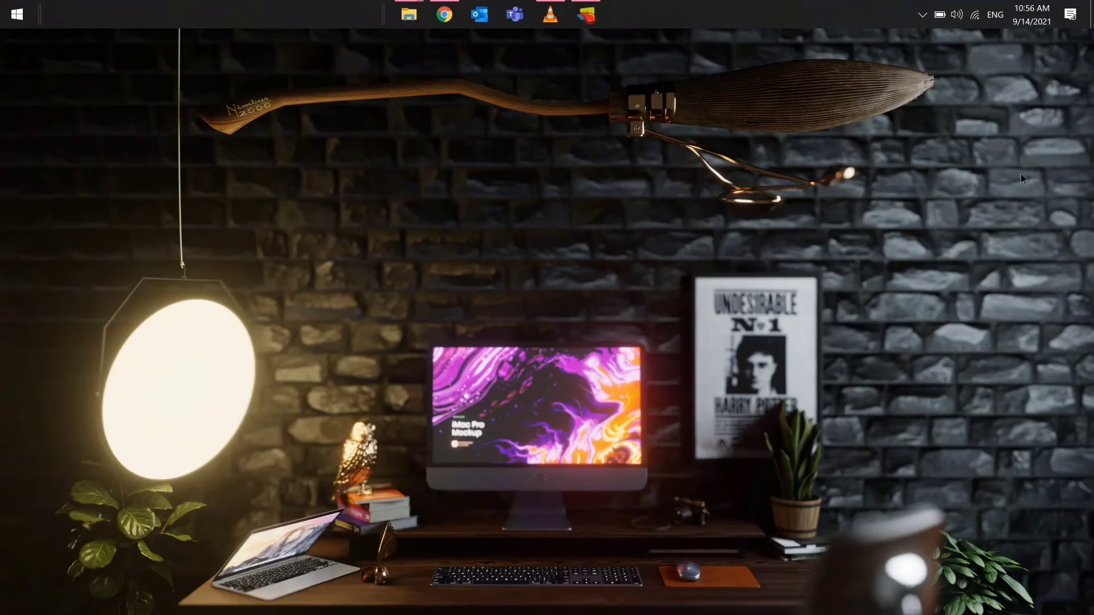
# Step: Open Options with OP and select the current Blocks Sync Folder Location path on the Files tab
pyautogui.press('Escape')
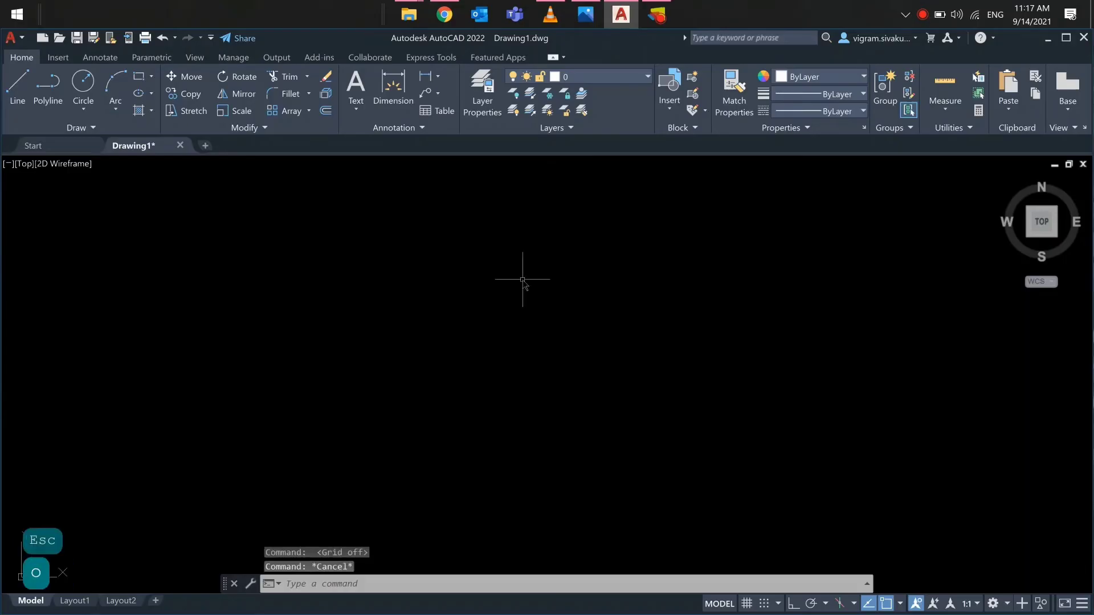
pyautogui.write('op')
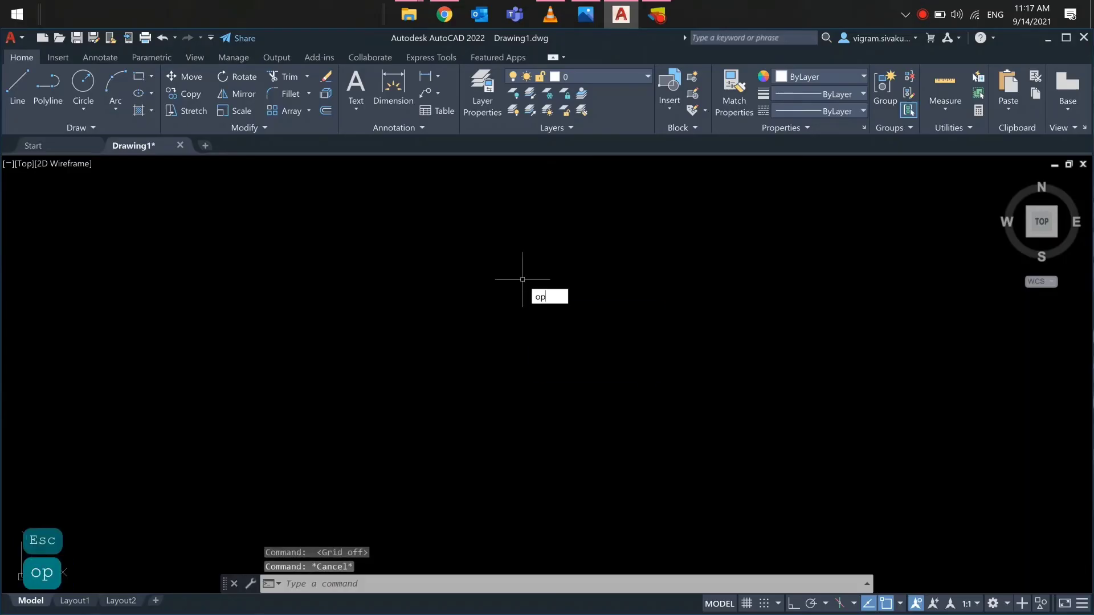
pyautogui.press('Return')
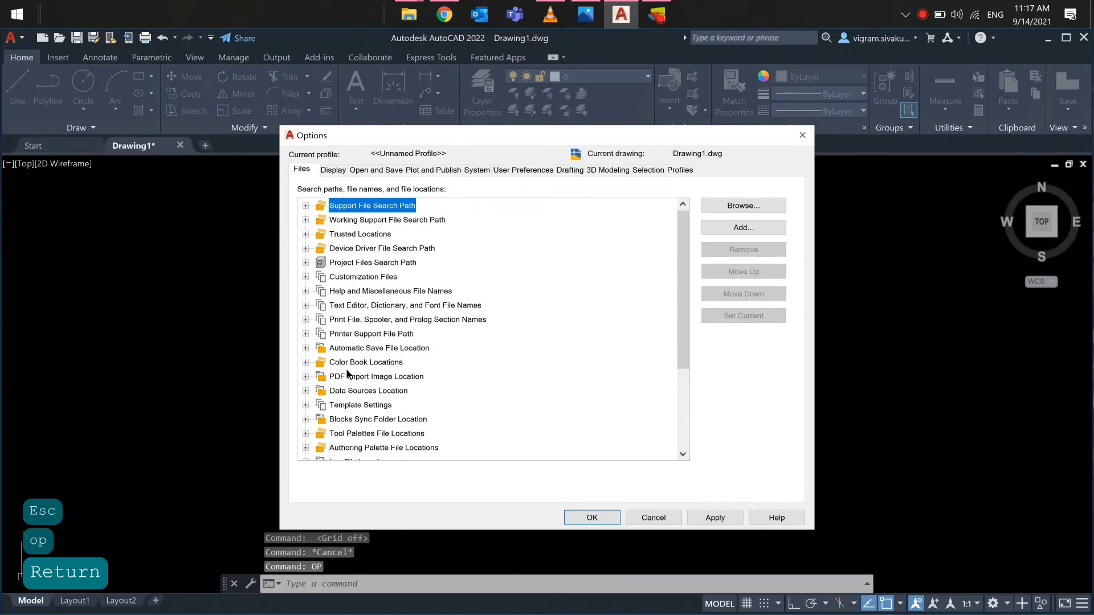
pyautogui.scroll(-1, 347, 374)
pyautogui.scroll(-1, 306, 338)
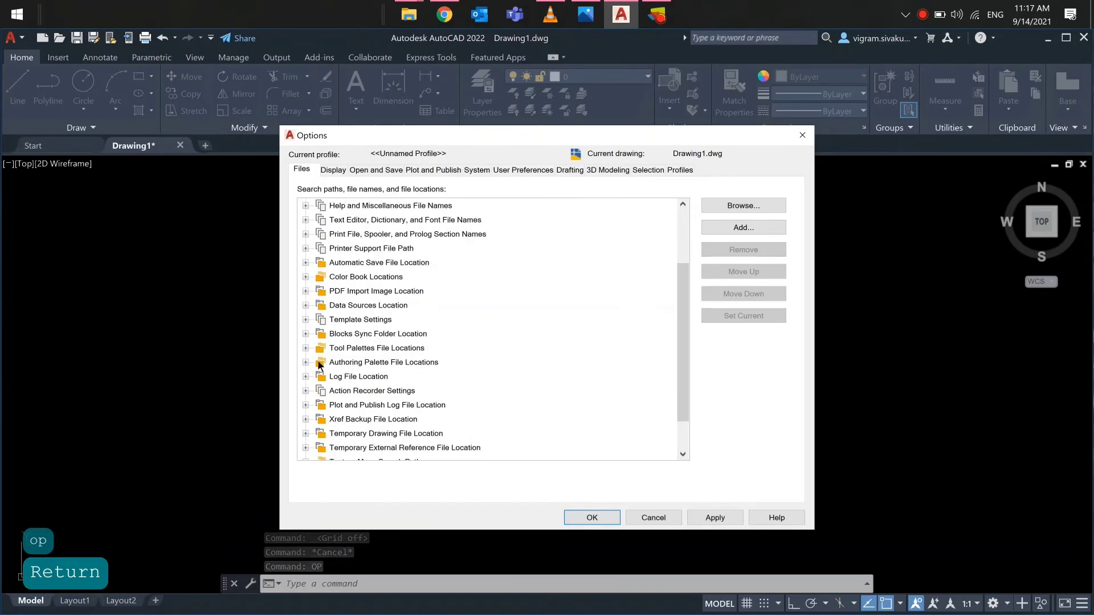
pyautogui.click(306, 335)
pyautogui.click(443, 349)
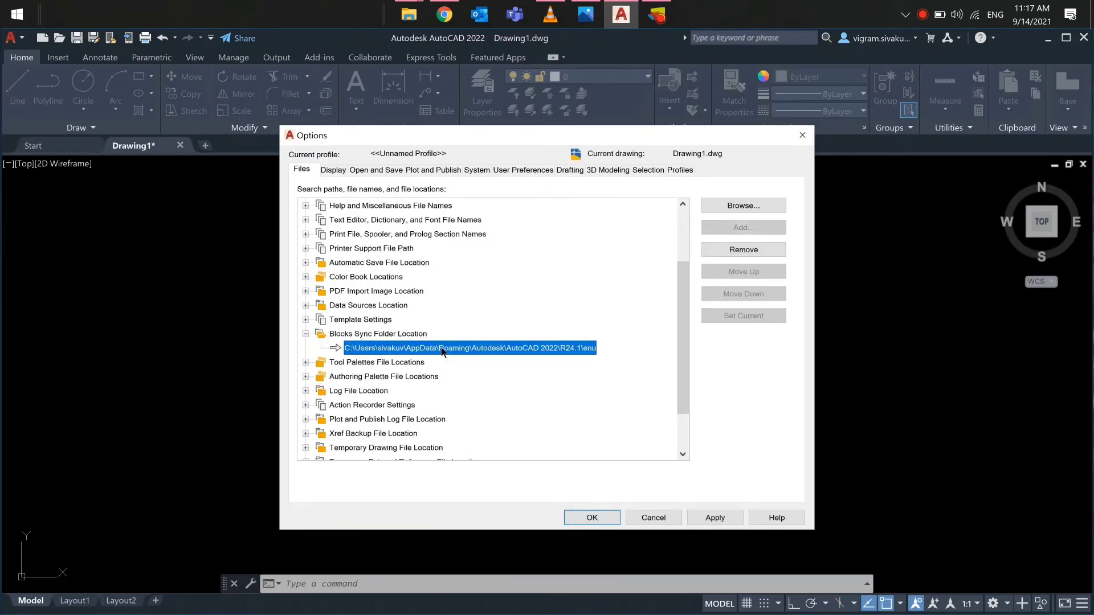
# Step: Set the blocks sync folder to OneDrive - Autodesk\Block recent & Fav, then apply and close Options
pyautogui.click(738, 205)
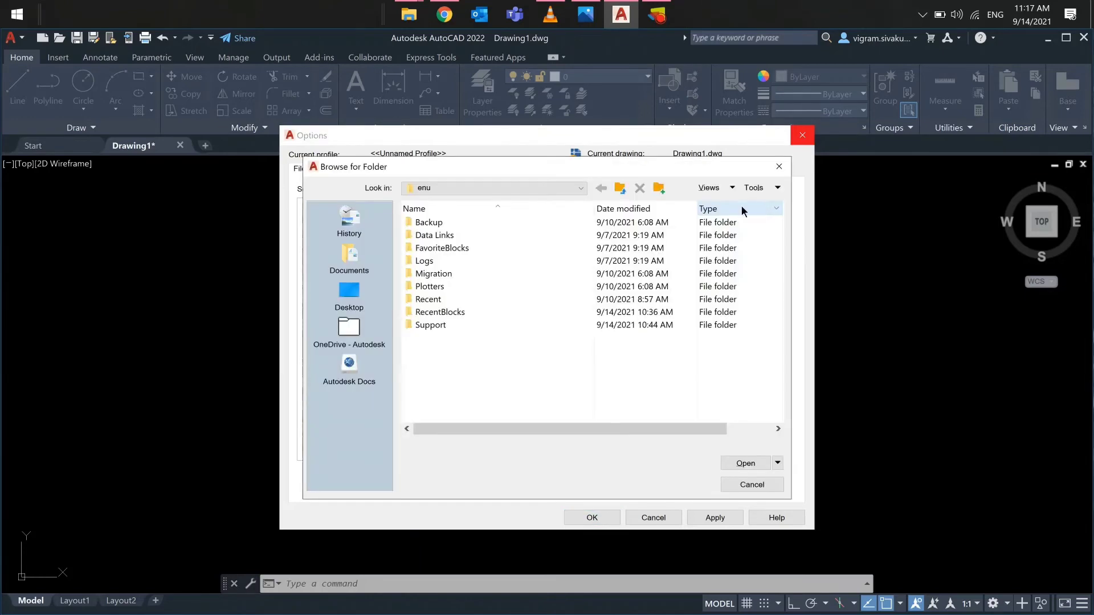
pyautogui.press('Down')
pyautogui.press('Down')
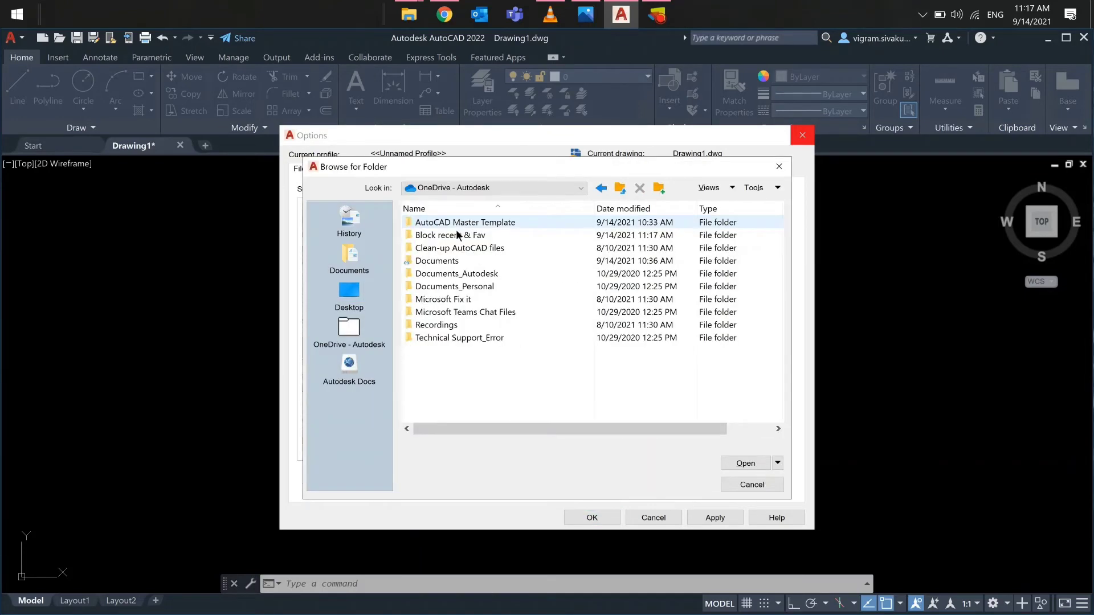
pyautogui.click(457, 238)
pyautogui.click(749, 465)
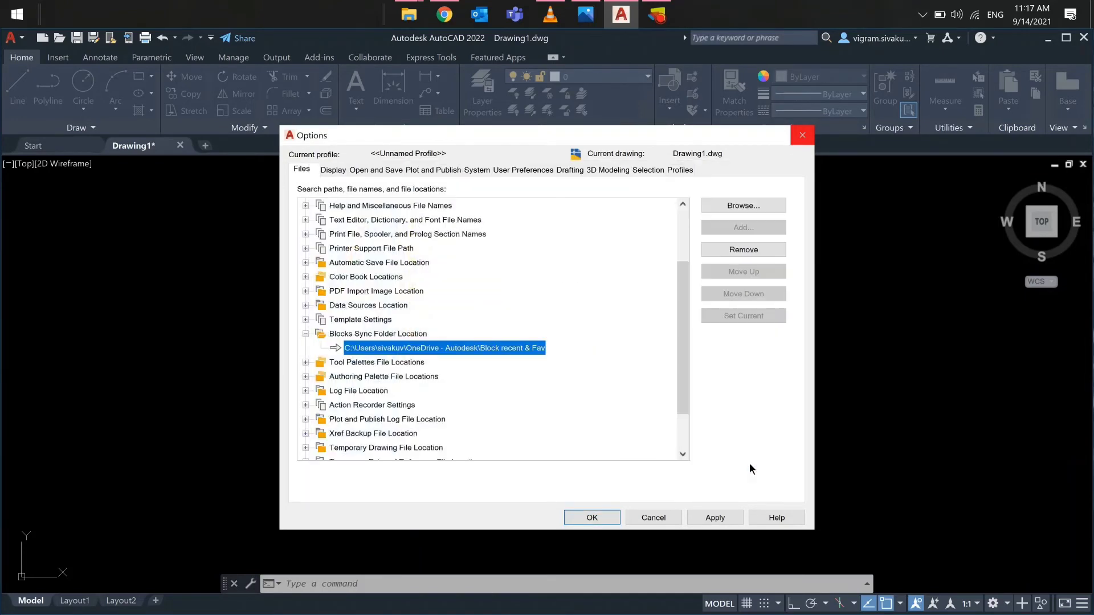
pyautogui.click(699, 519)
pyautogui.click(584, 517)
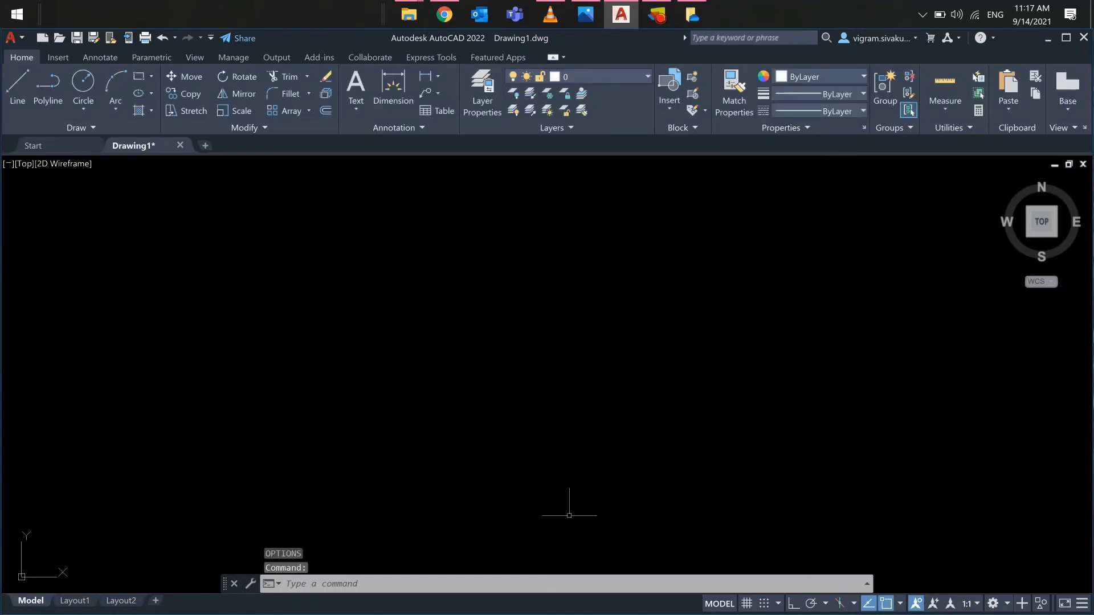
# Step: Close the open OneDrive window and clear any pending command
pyautogui.moveTo(692, 14)
pyautogui.click(756, 39)
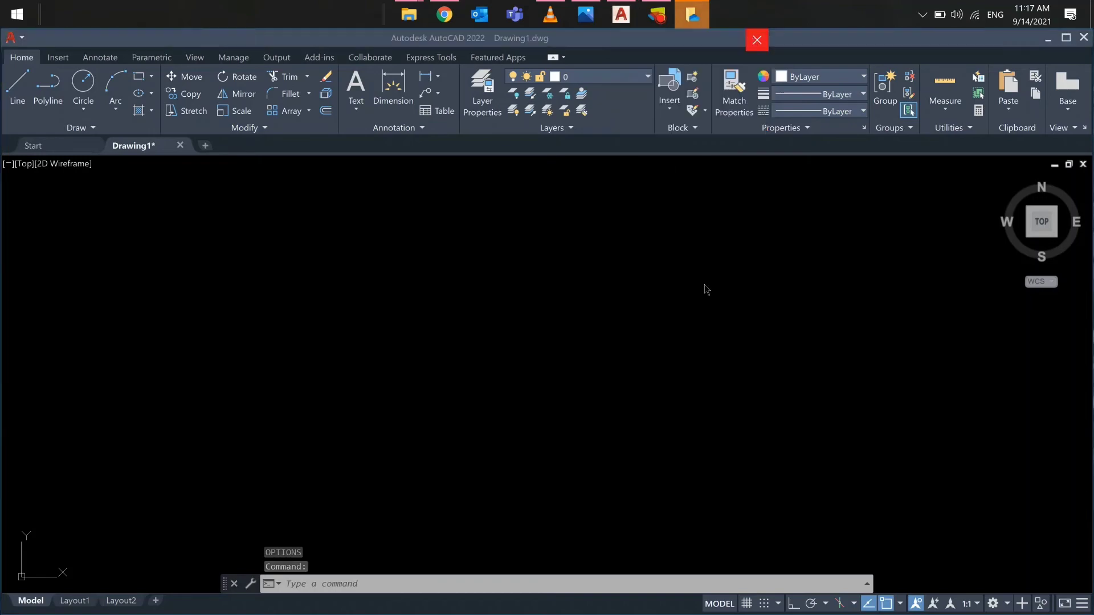
pyautogui.press('Escape')
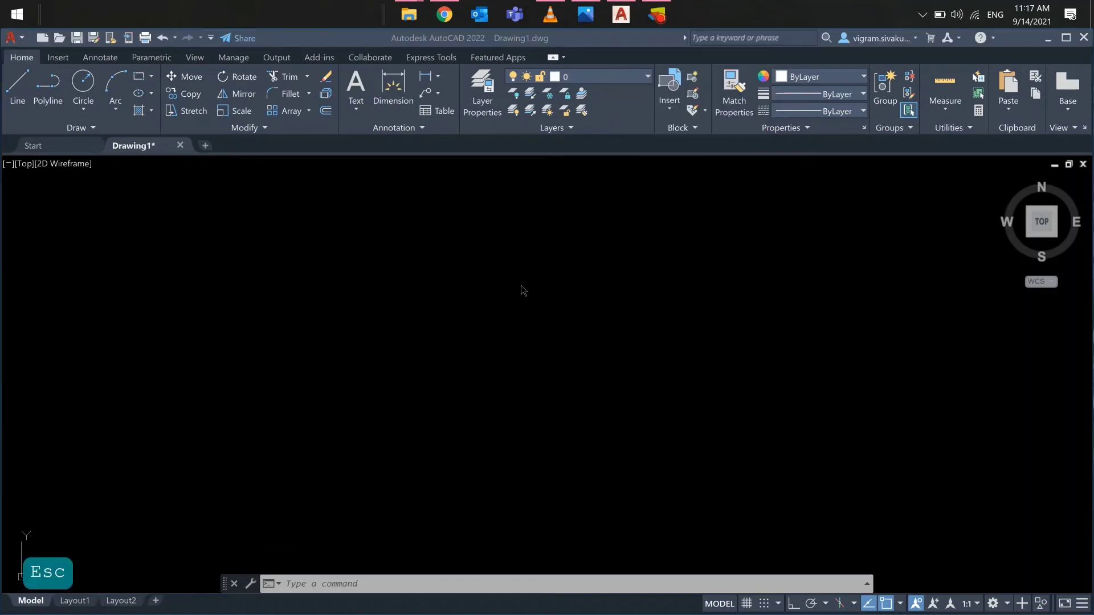
pyautogui.moveTo(412, 18)
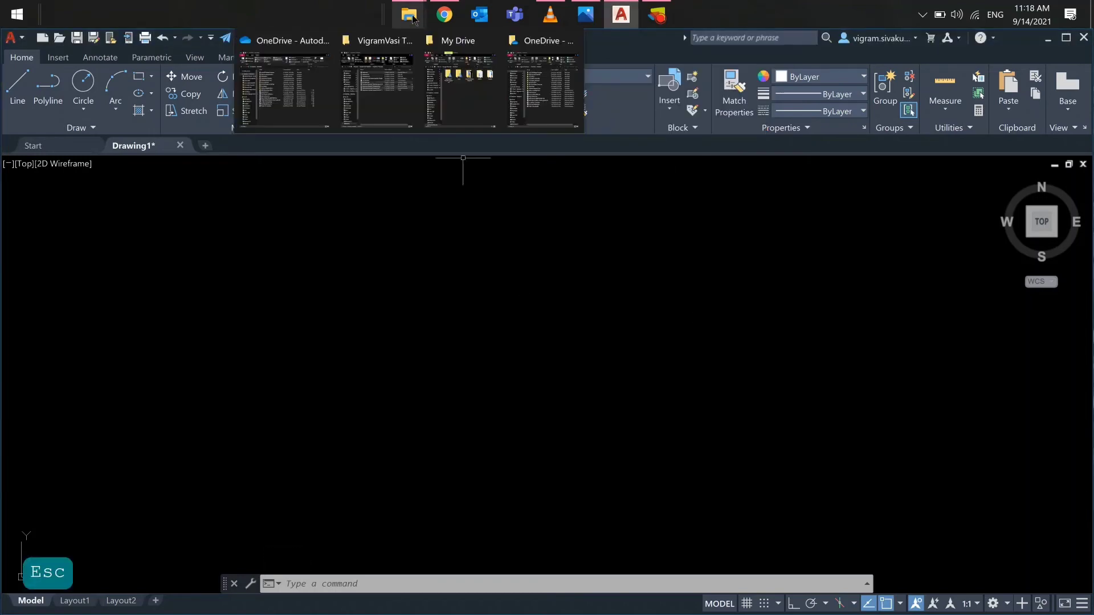
pyautogui.click(309, 109)
pyautogui.doubleClick(227, 203)
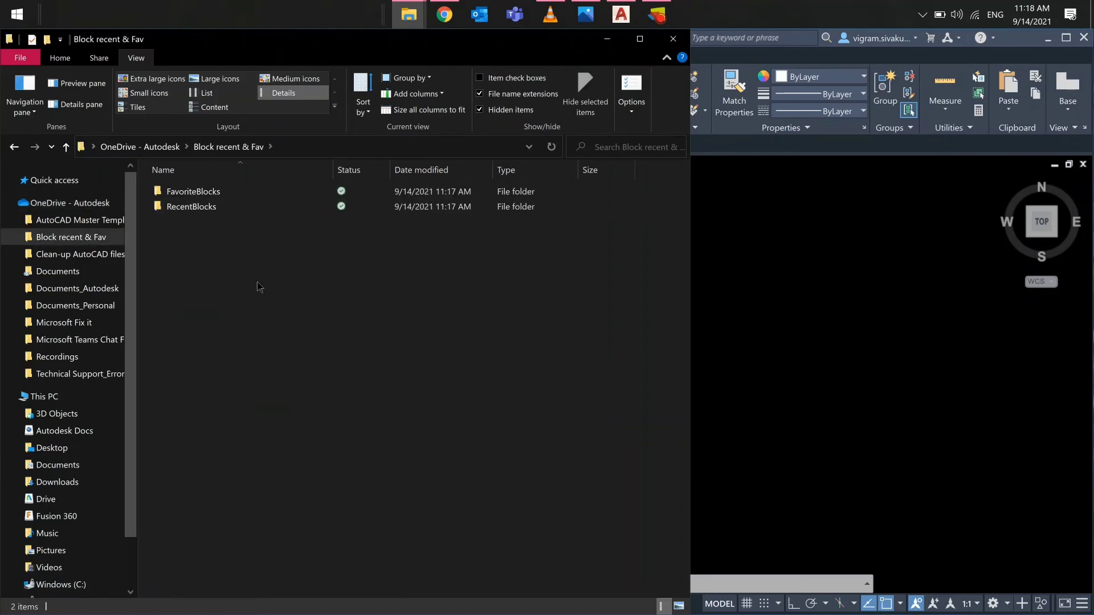
pyautogui.click(222, 192)
pyautogui.keyDown('ctrl'); pyautogui.click(225, 207); pyautogui.keyUp('ctrl')
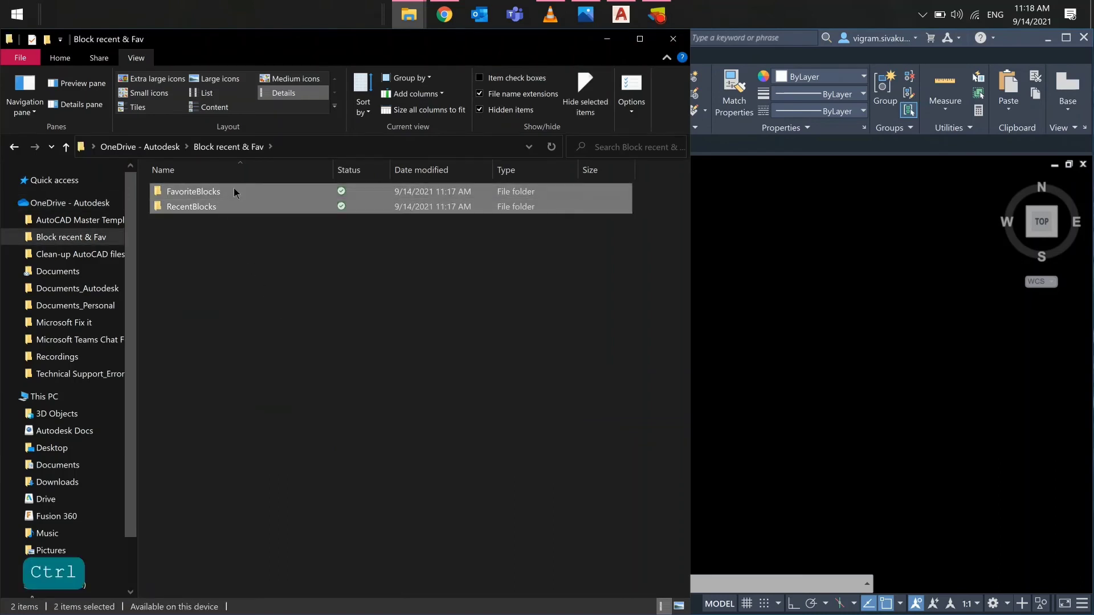
pyautogui.moveTo(288, 337); pyautogui.dragTo(234, 189)
pyautogui.click(288, 334)
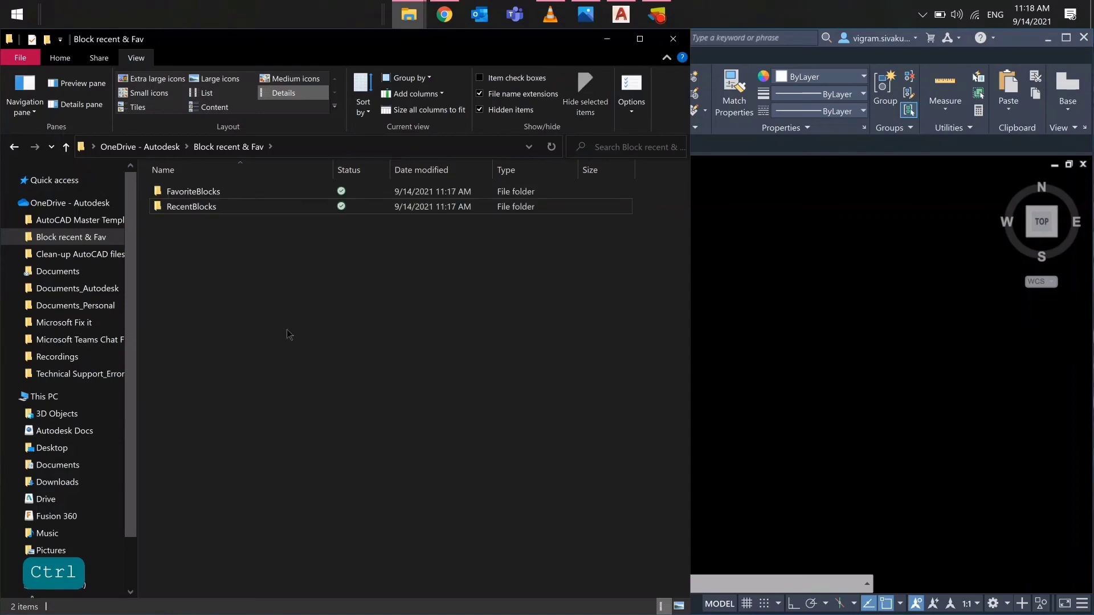
# Step: Close File Explorer and minimize AutoCAD to show the desktop
pyautogui.click(683, 40)
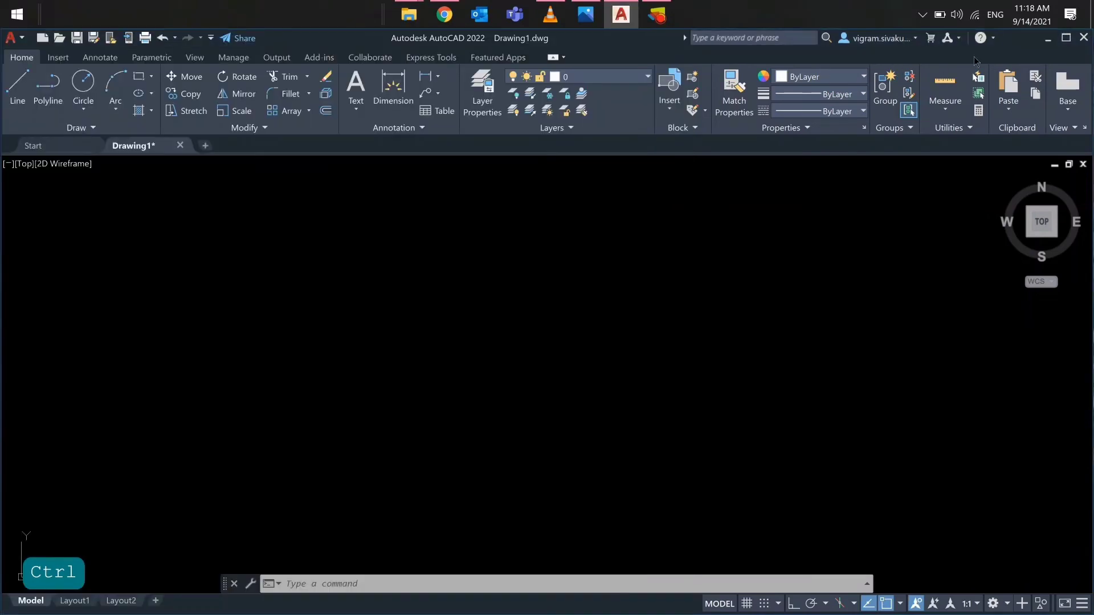
pyautogui.click(1047, 37)
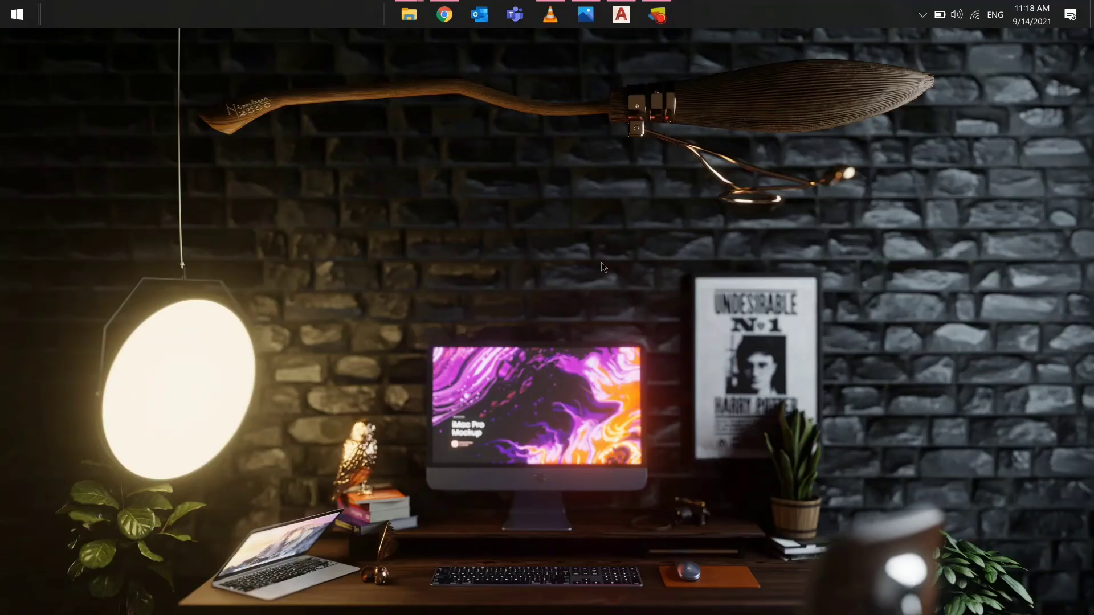